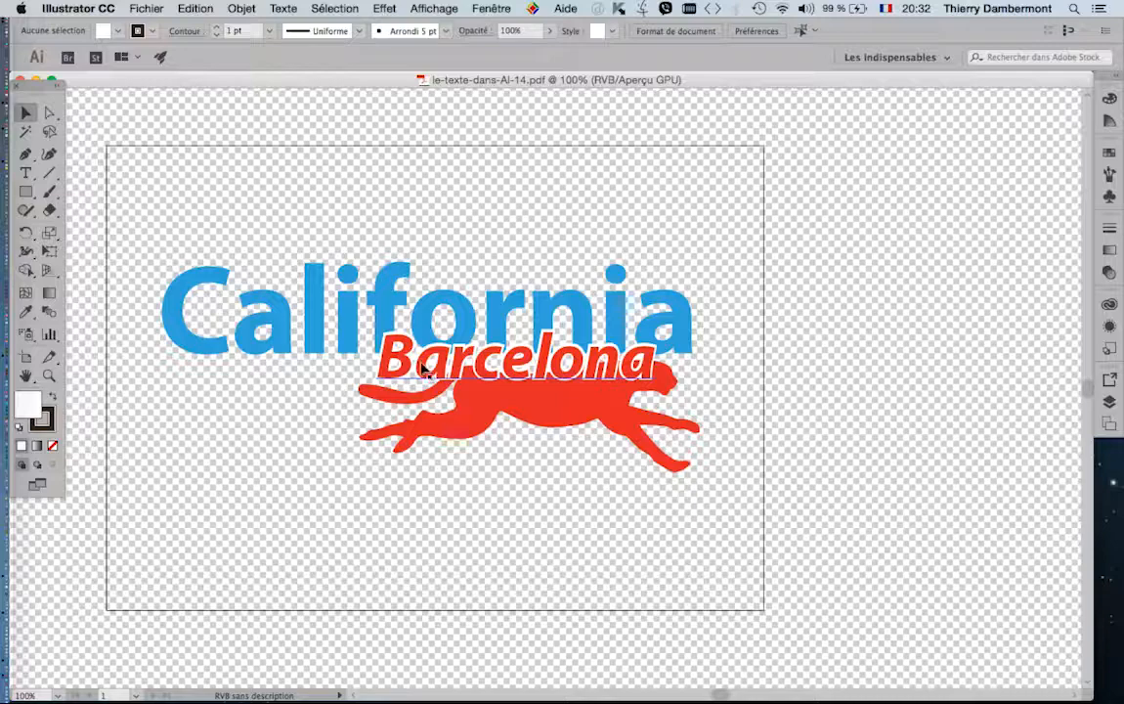
Examine the white outline around the Barcelona lettering where it overlaps California and the cheetah, from the first letter to the last
scroll(422, 366, up, 5)
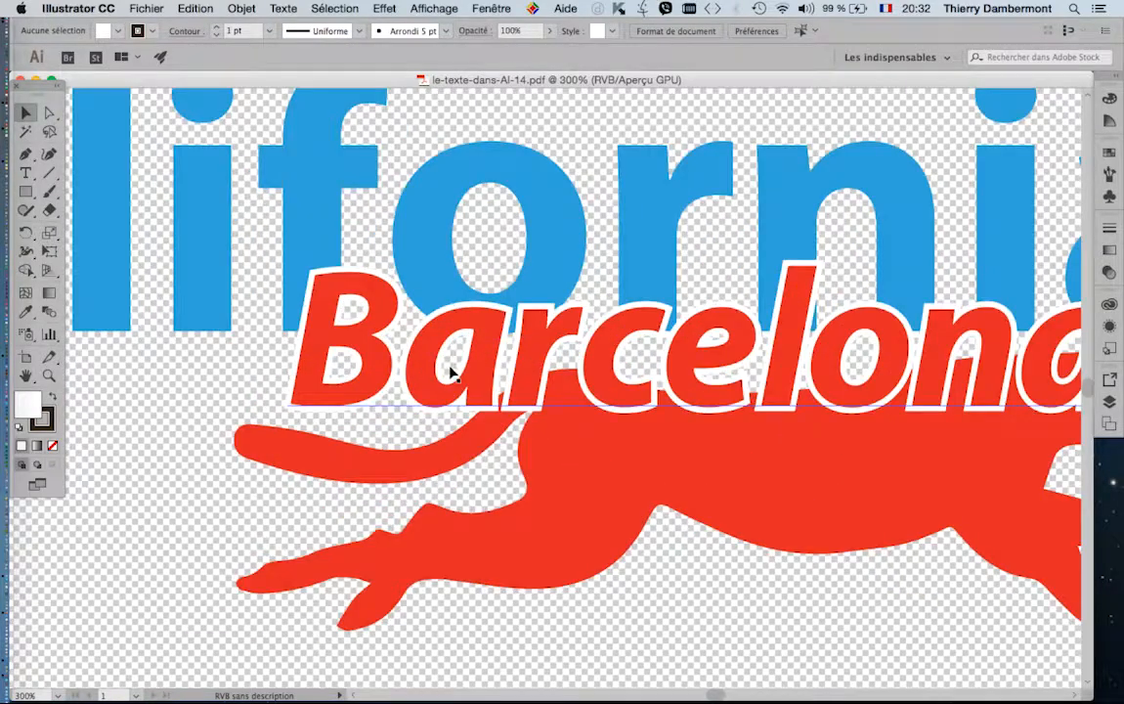
scroll(455, 352, up, 1)
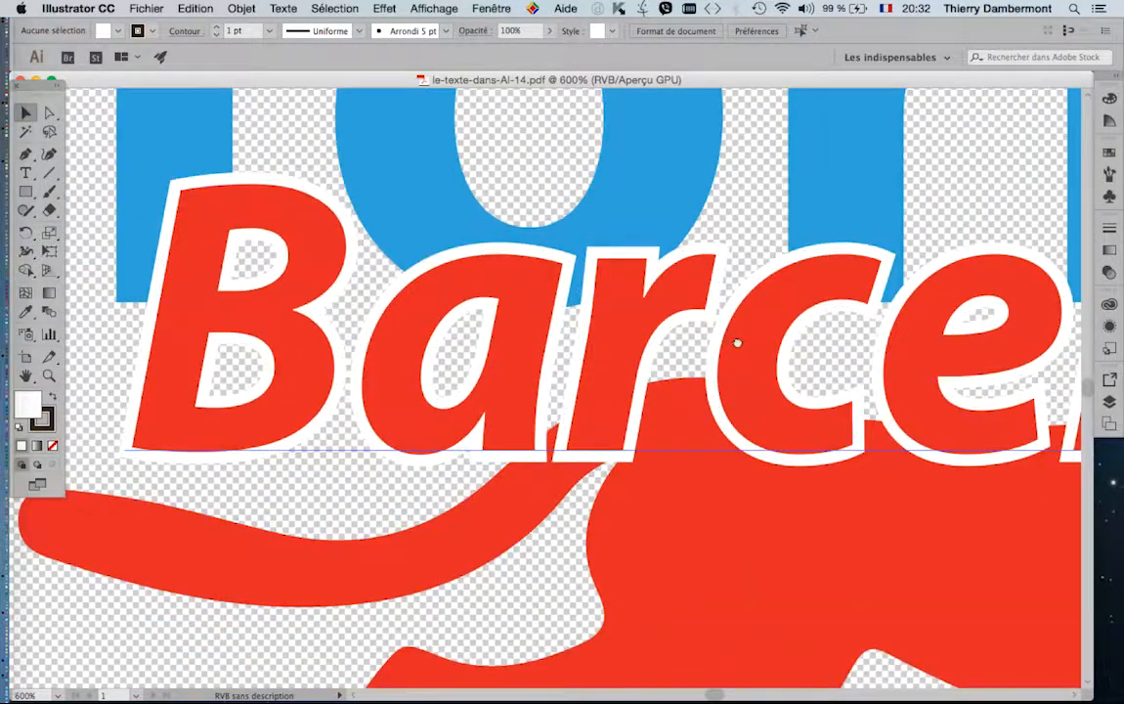
drag(735, 341, 377, 340)
drag(586, 366, 372, 372)
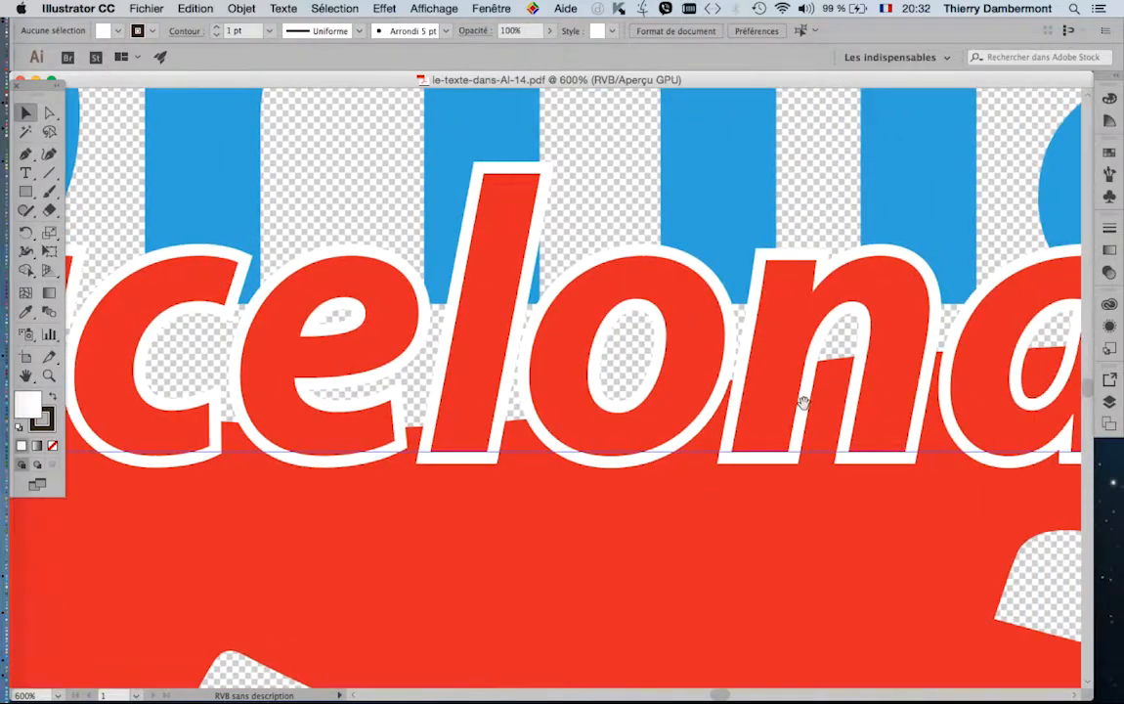
drag(802, 397, 404, 402)
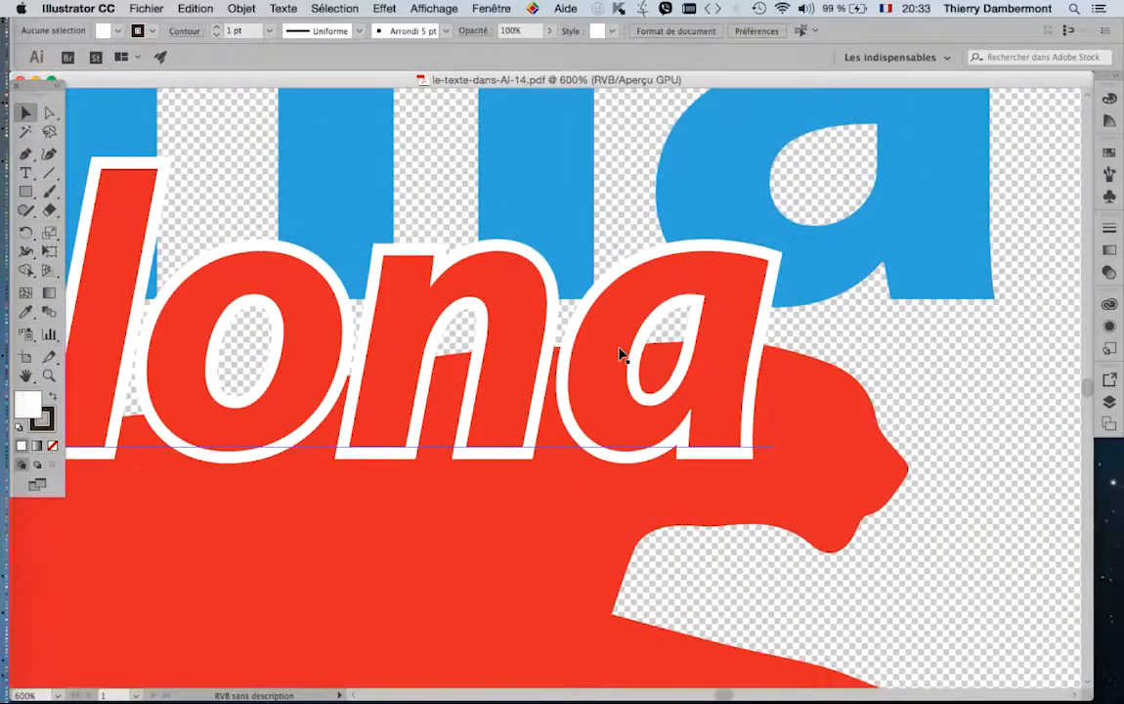
scroll(623, 353, down, 2)
scroll(626, 356, down, 1)
scroll(626, 355, down, 1)
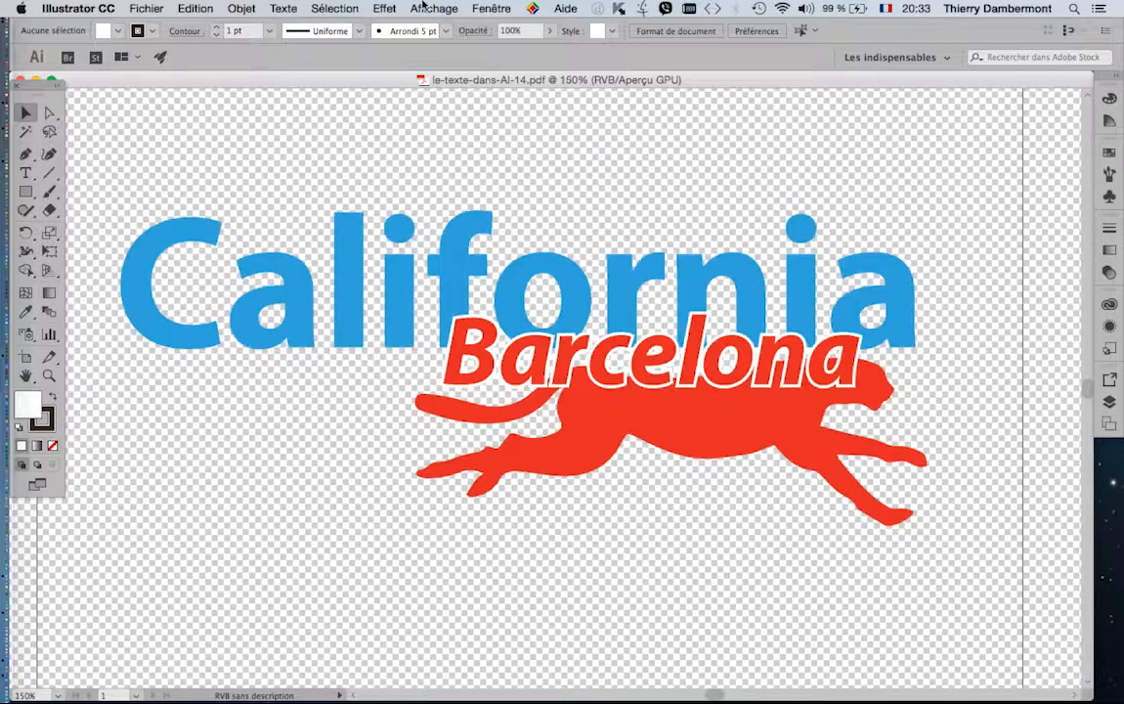
Hide the transparency grid behind the California Barcelona logo
click(427, 8)
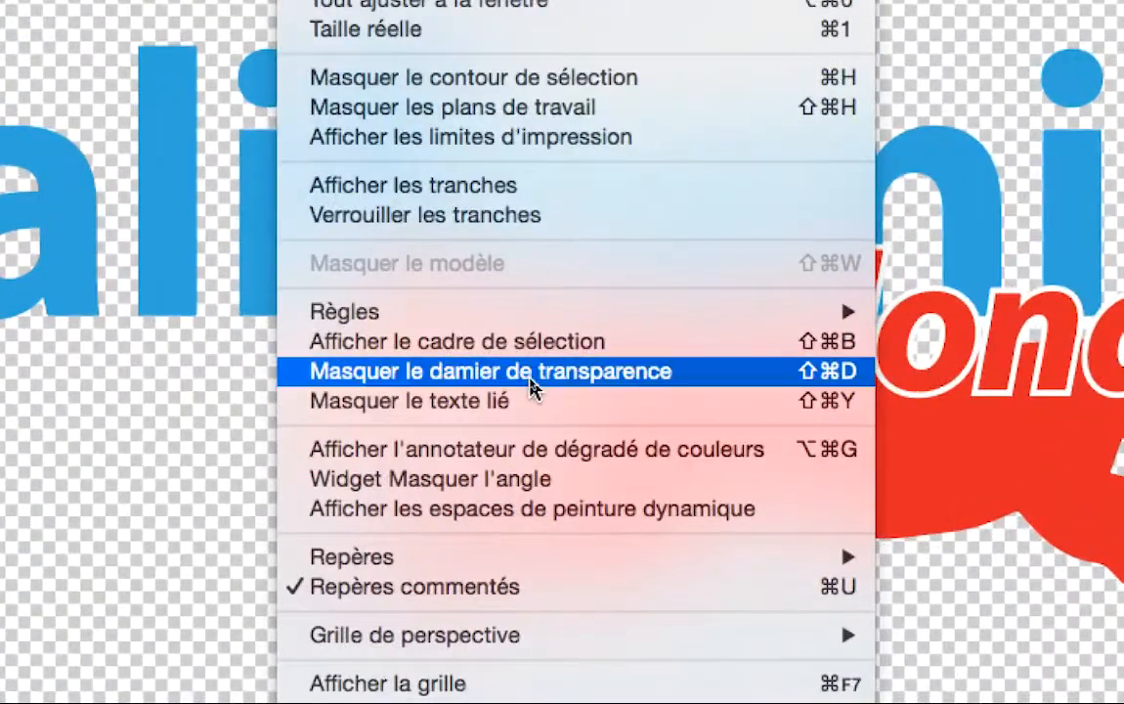
click(531, 377)
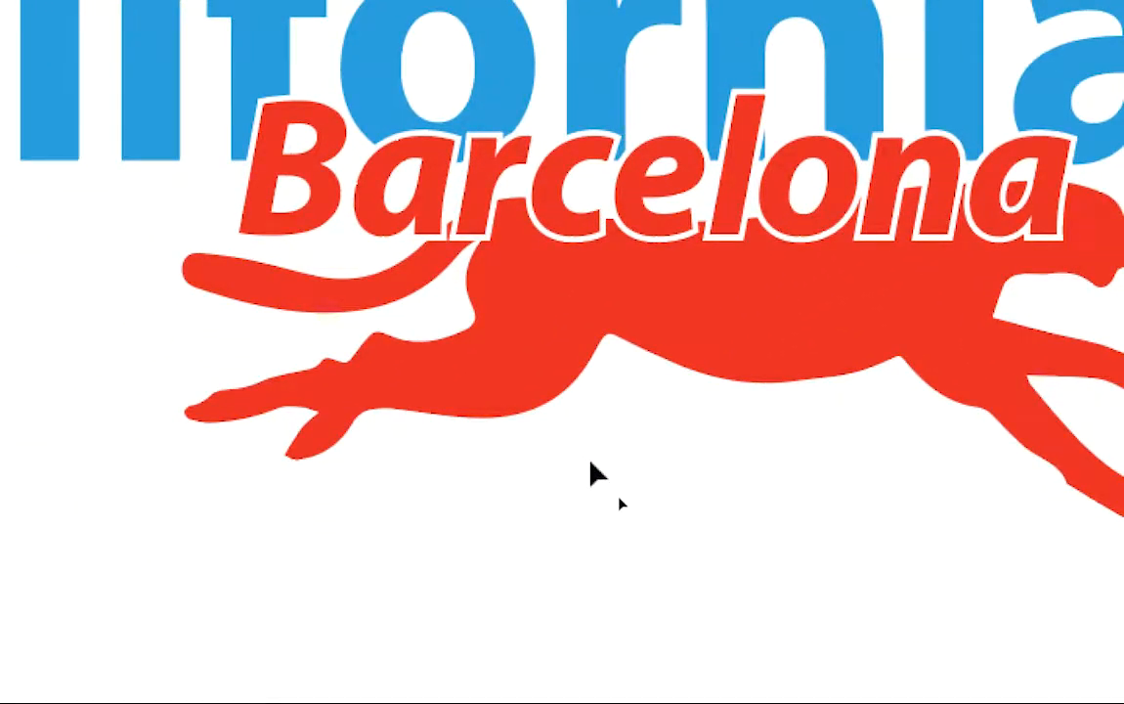
scroll(590, 461, down, 1)
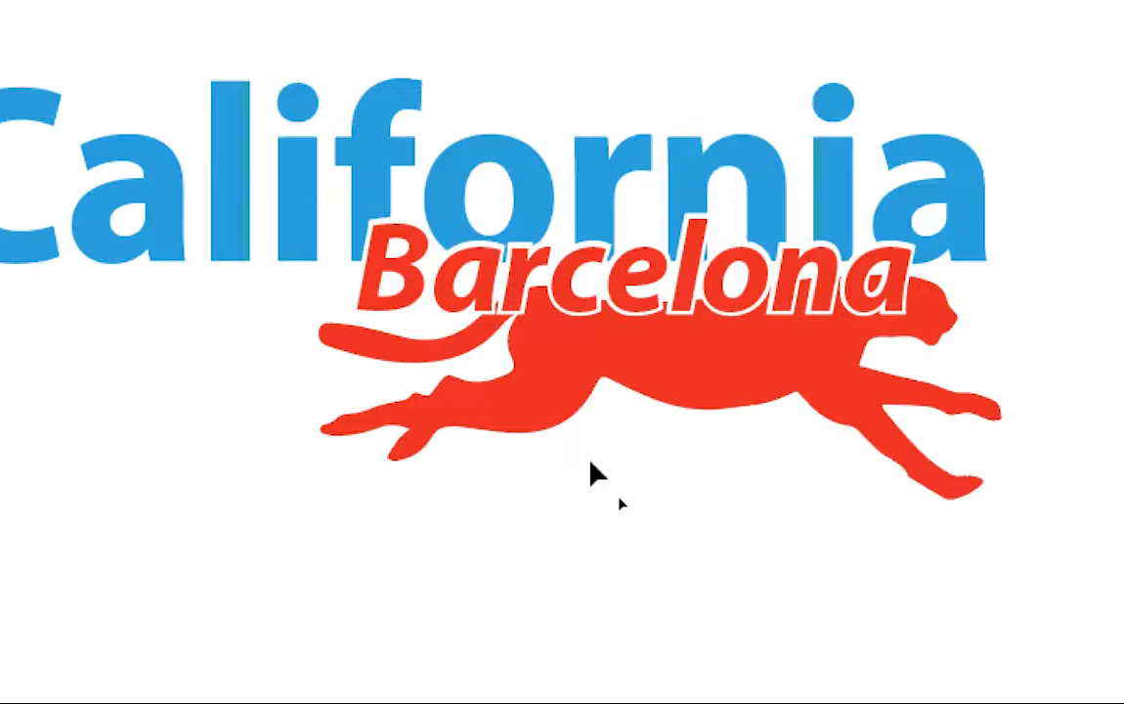
key(ctrl+0)
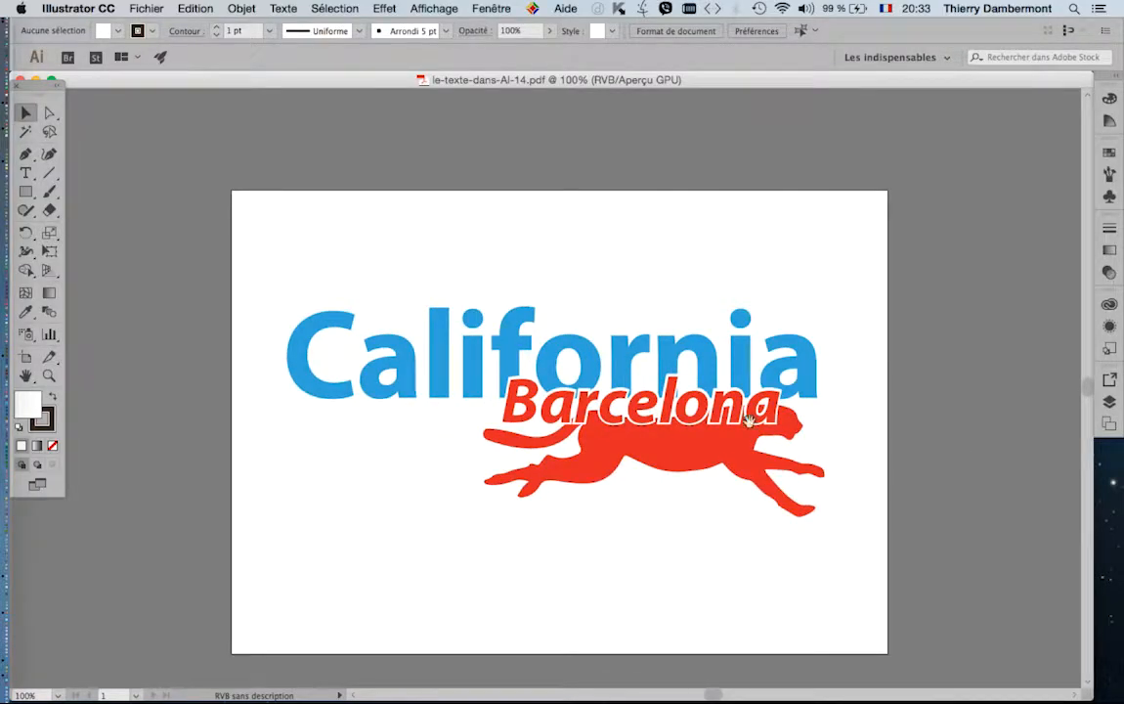
drag(837, 440, 808, 384)
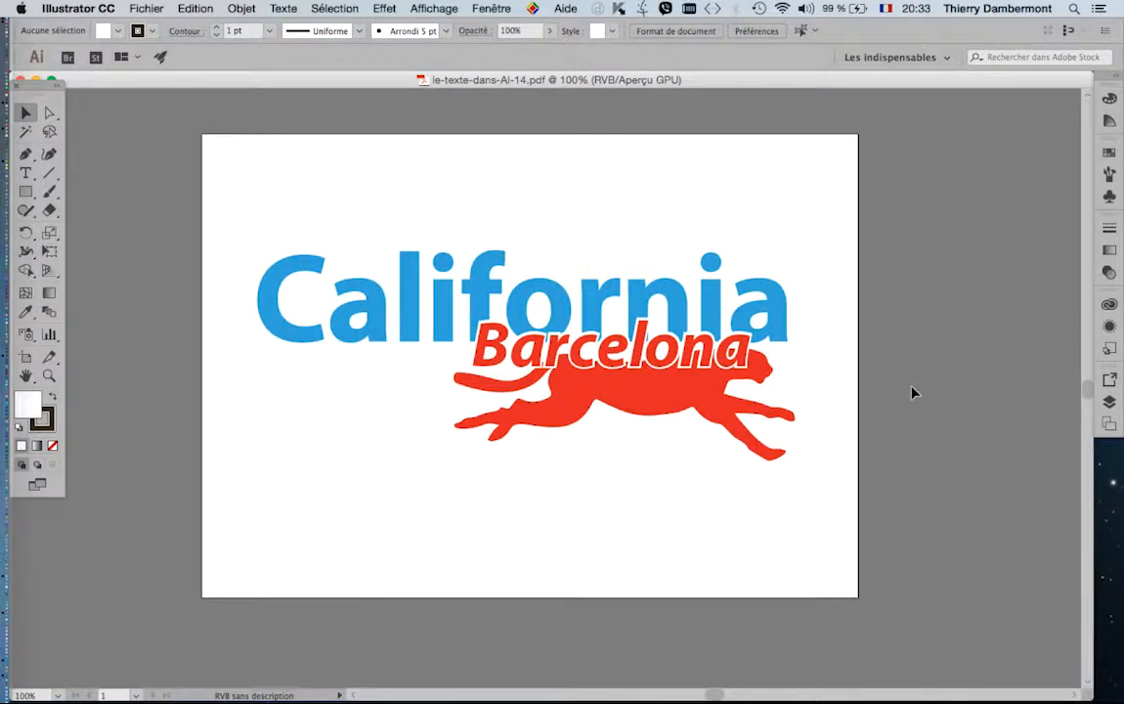
Save the document under the new name le-texte-dans-AI-15.pdf in Adobe PDF format, keeping the offered PDF options
click(147, 8)
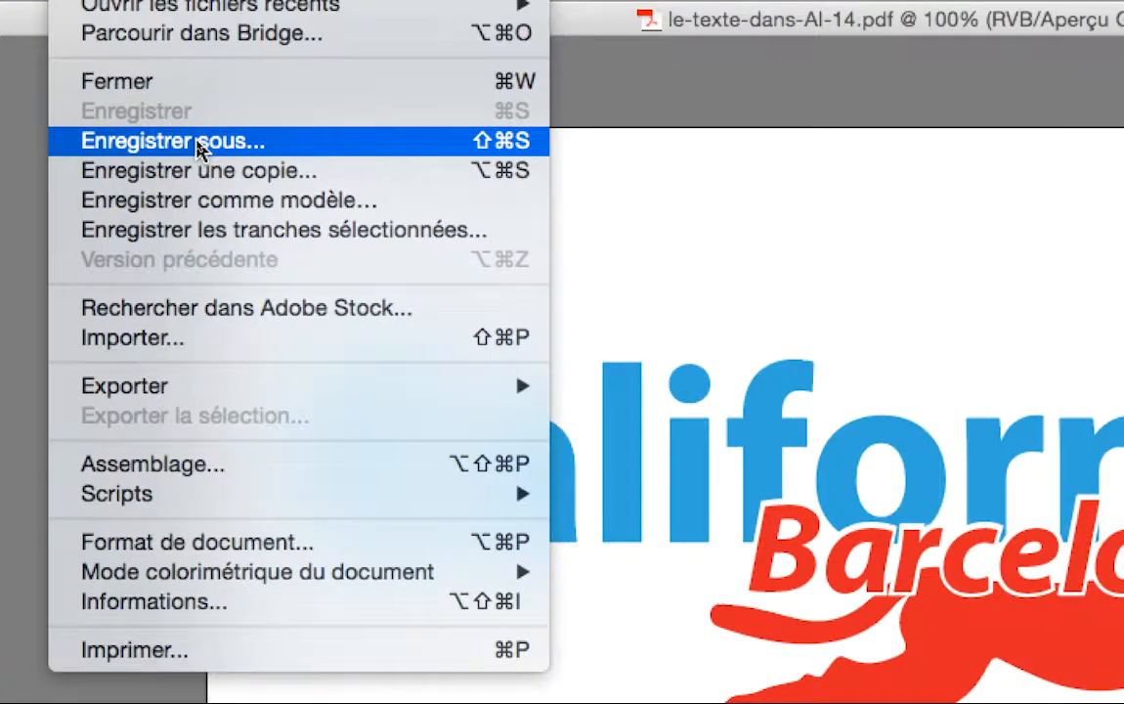
click(197, 143)
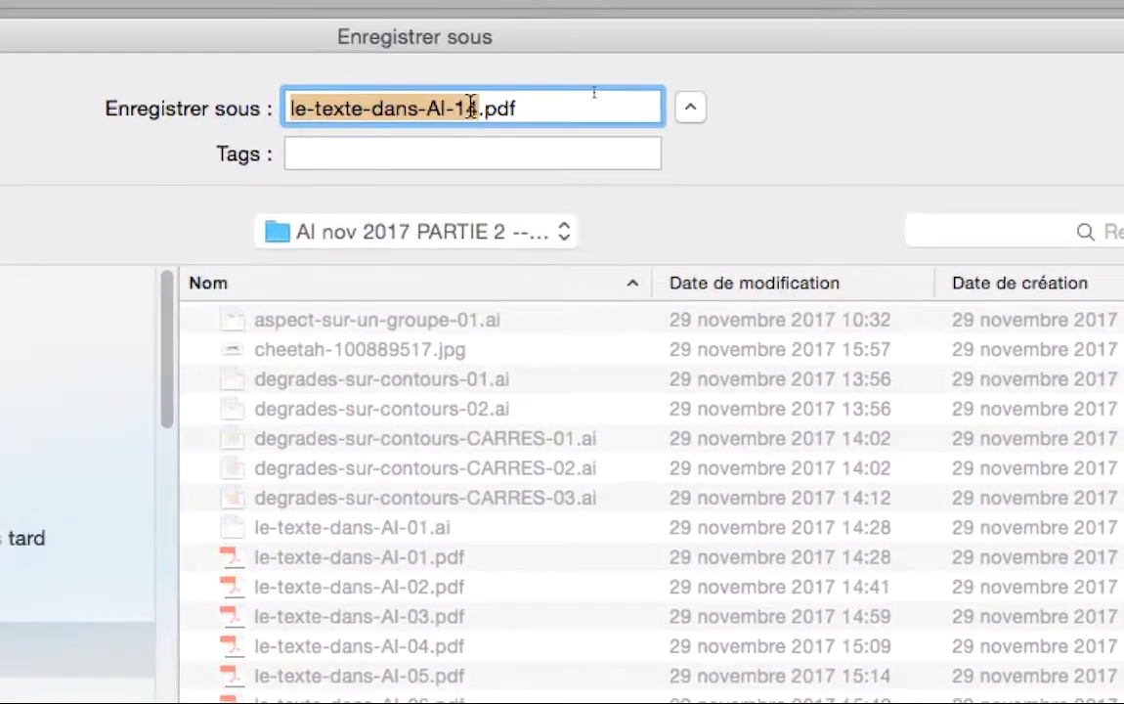
key(Right)
key(BackSpace)
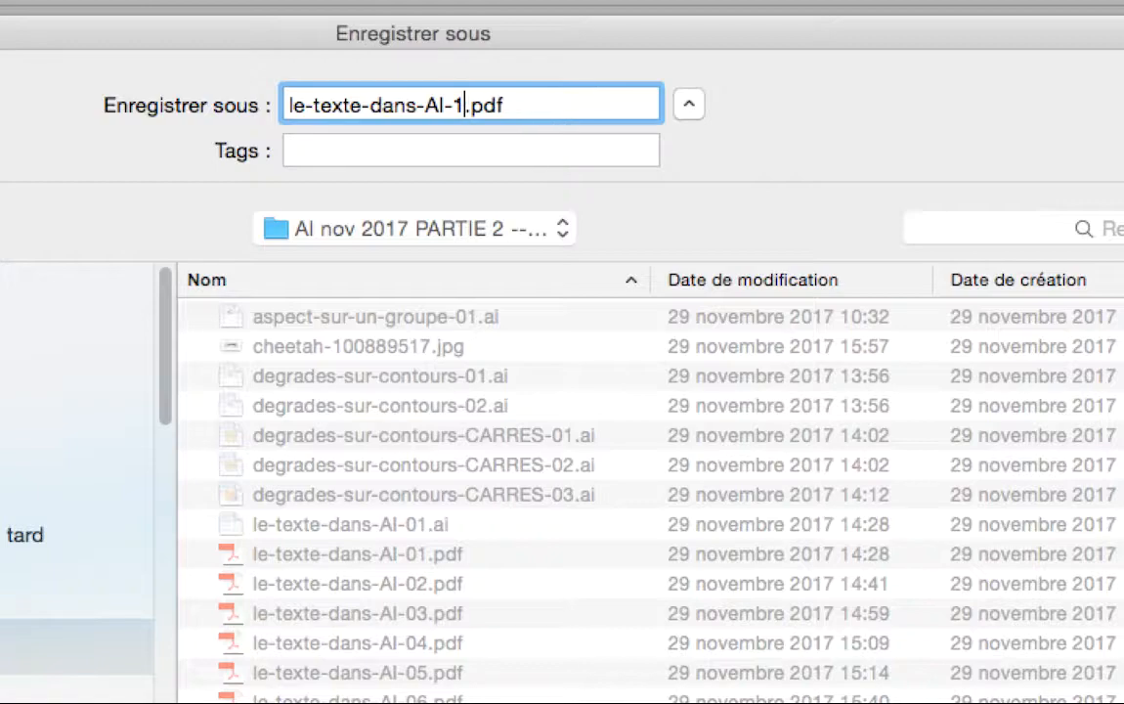
text(5)
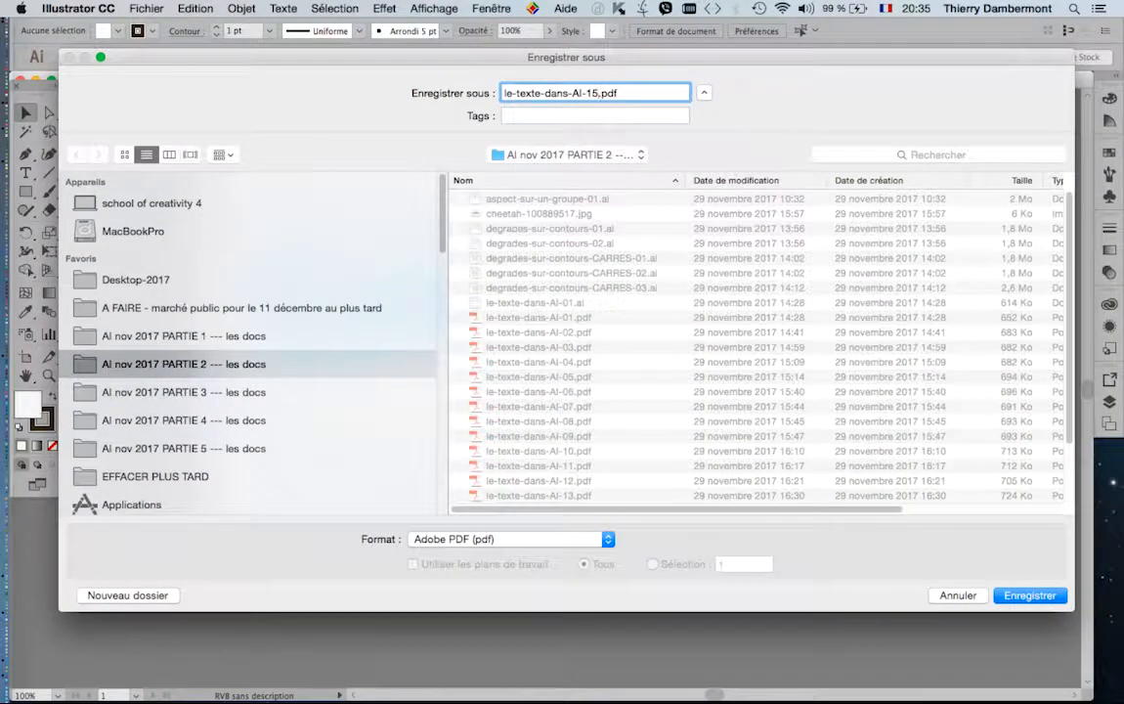
key(Return)
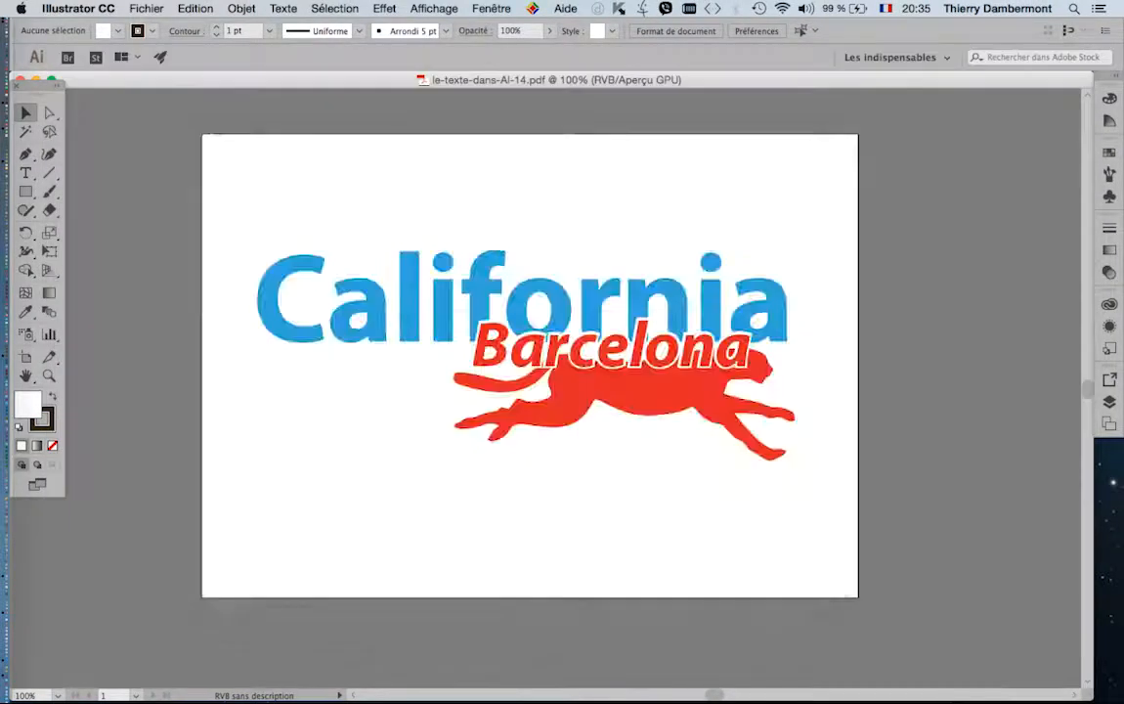
key(Return)
Save another version of the document as le-texte-dans-AI-16.pdf in Adobe PDF format, keeping the offered PDF options
click(146, 9)
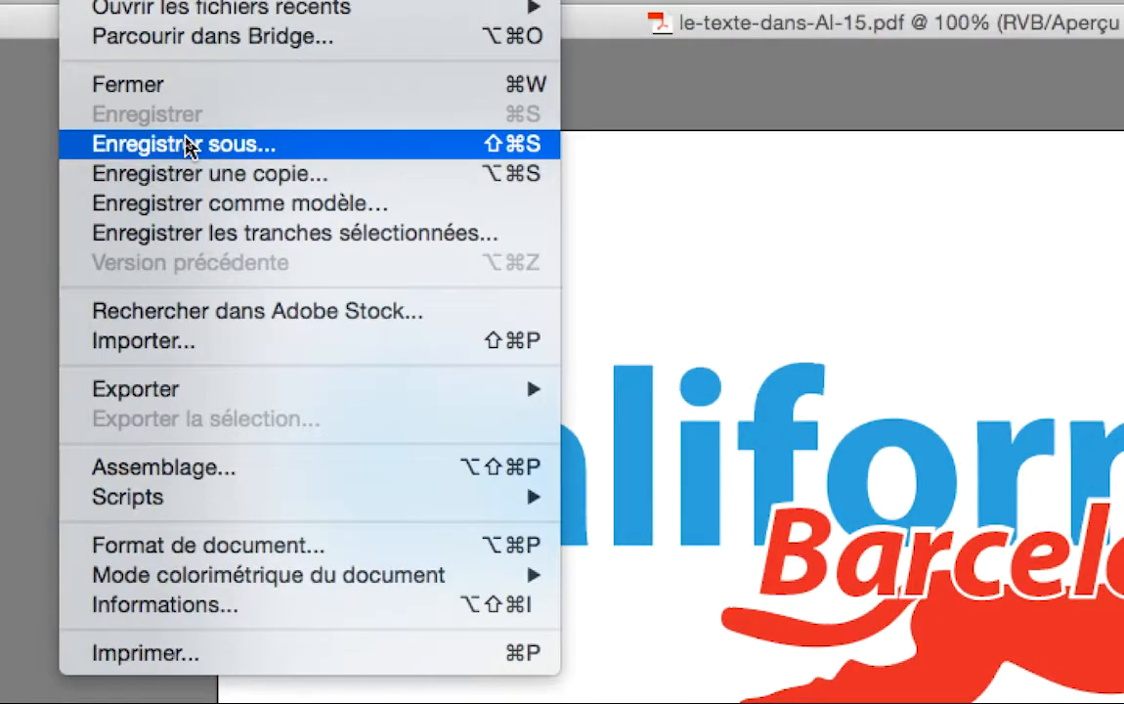
click(187, 142)
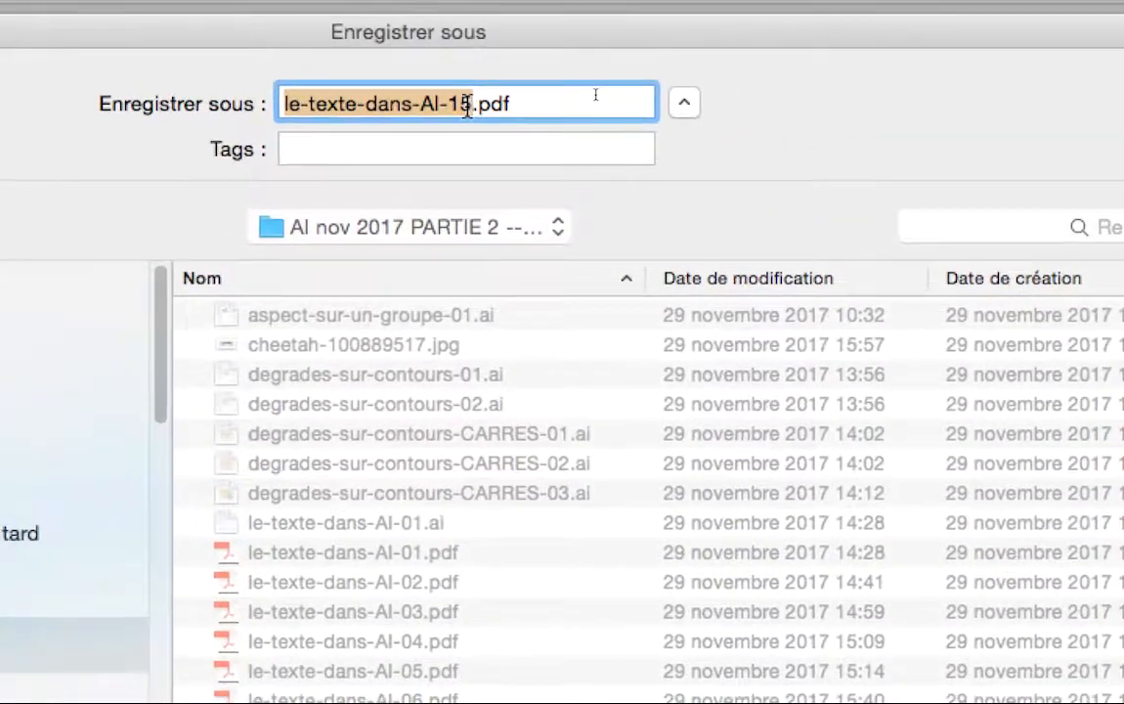
click(467, 104)
key(BackSpace)
text(6)
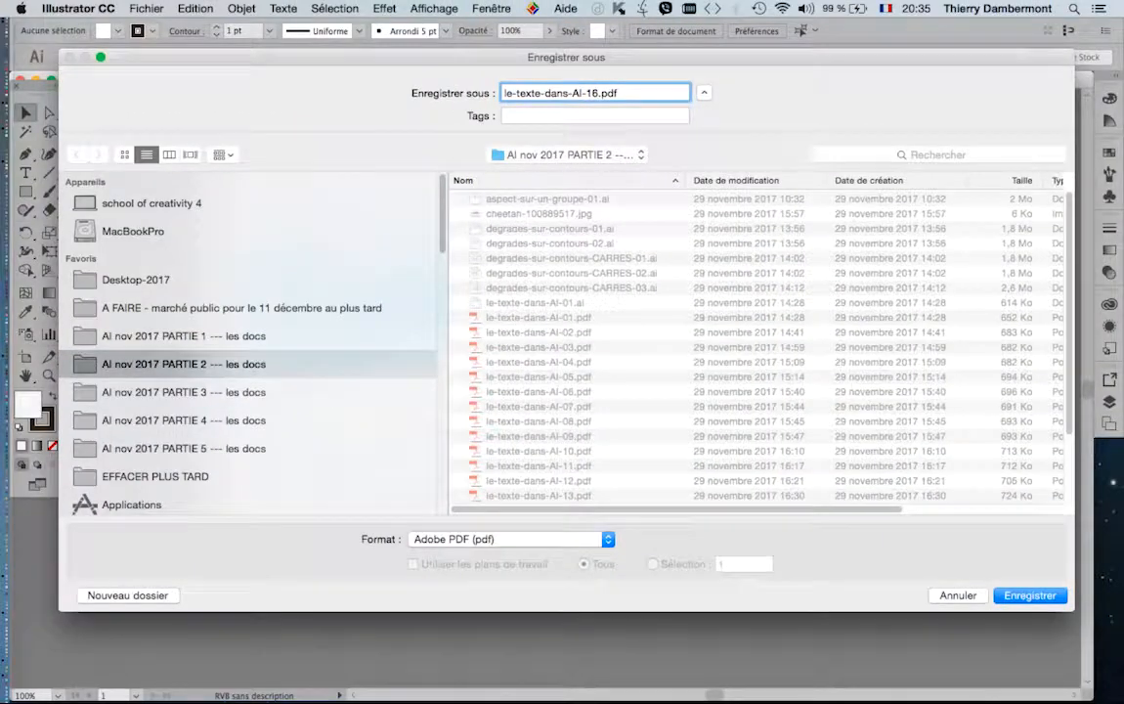
key(Return)
key(Return)
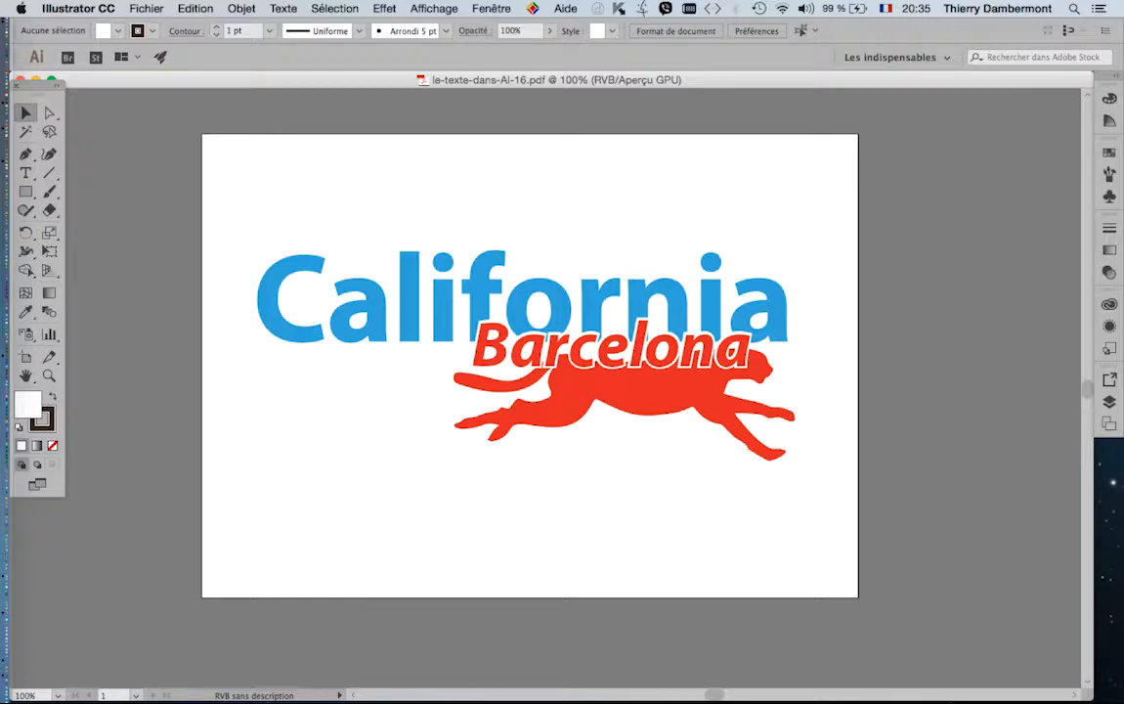
Show the transparency grid and change its white colour to a medium grey in the document setup
click(434, 8)
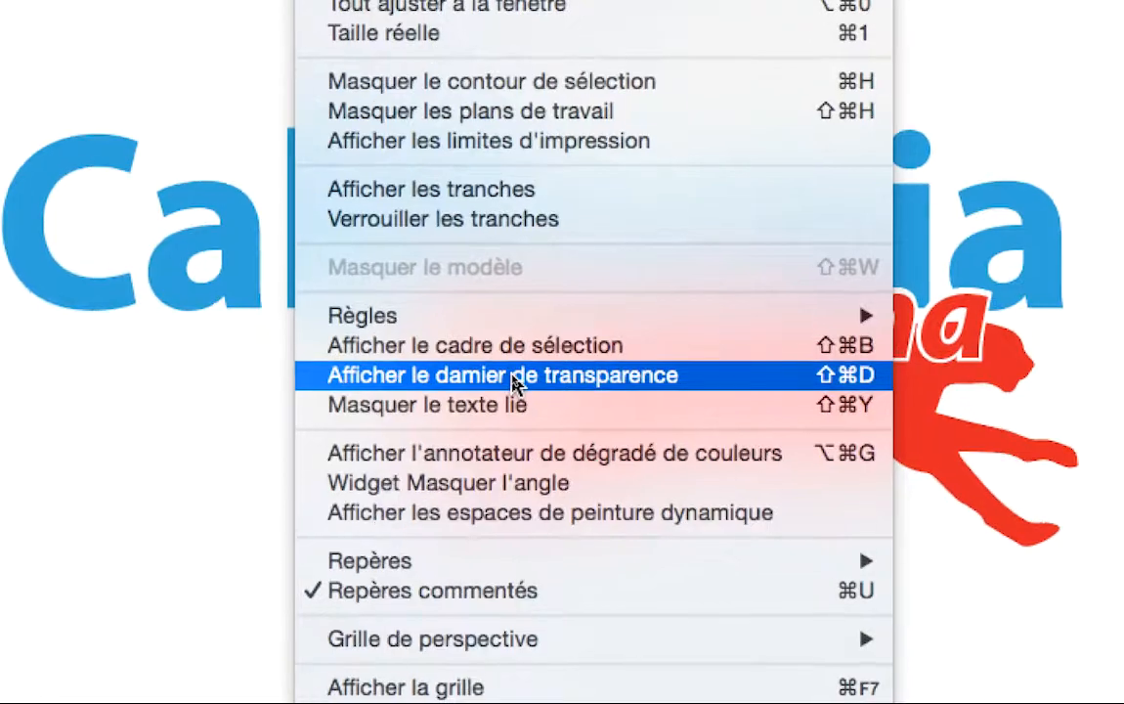
click(514, 377)
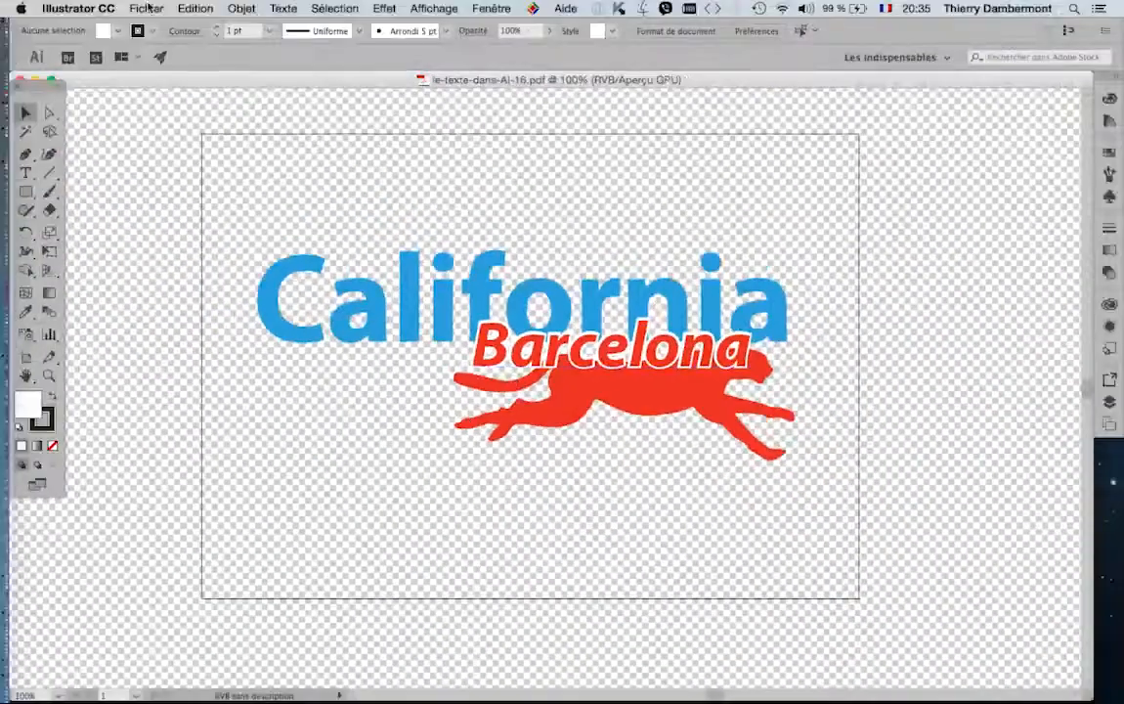
click(146, 8)
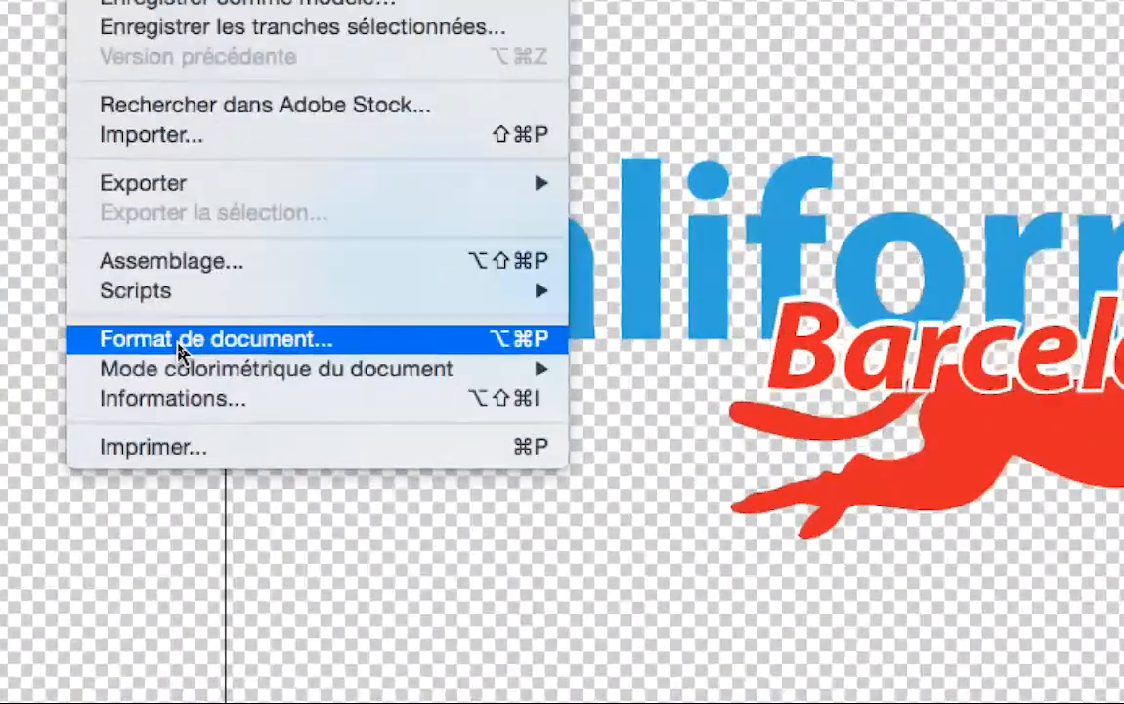
click(179, 344)
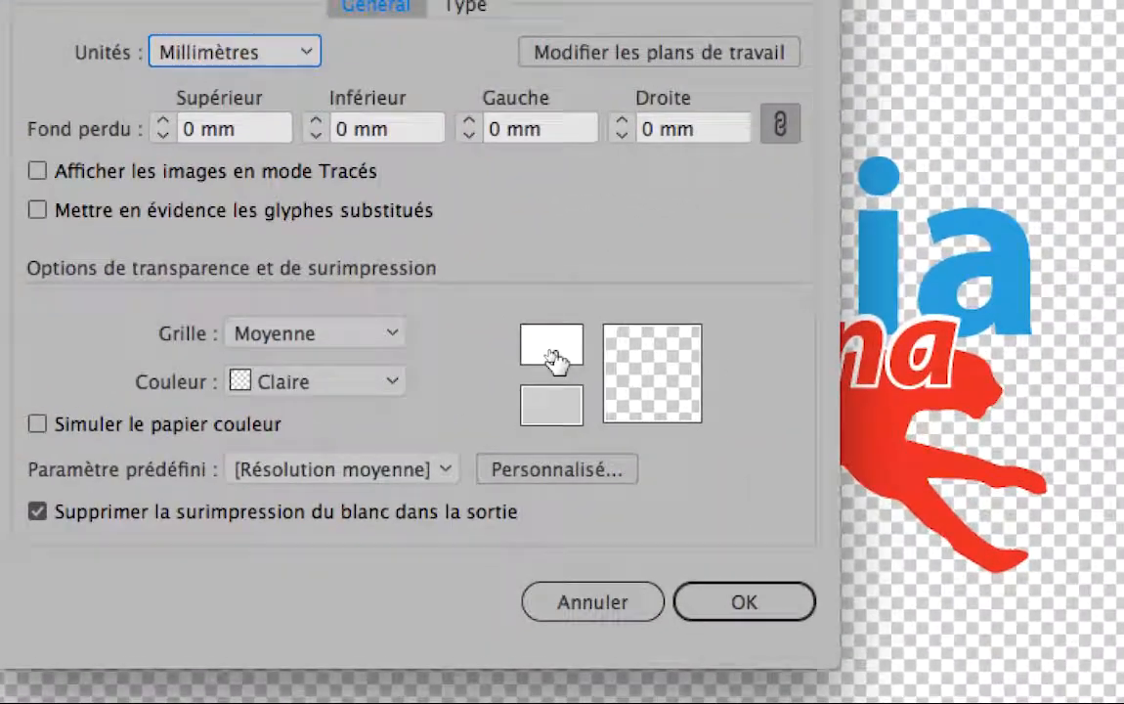
click(550, 352)
click(266, 481)
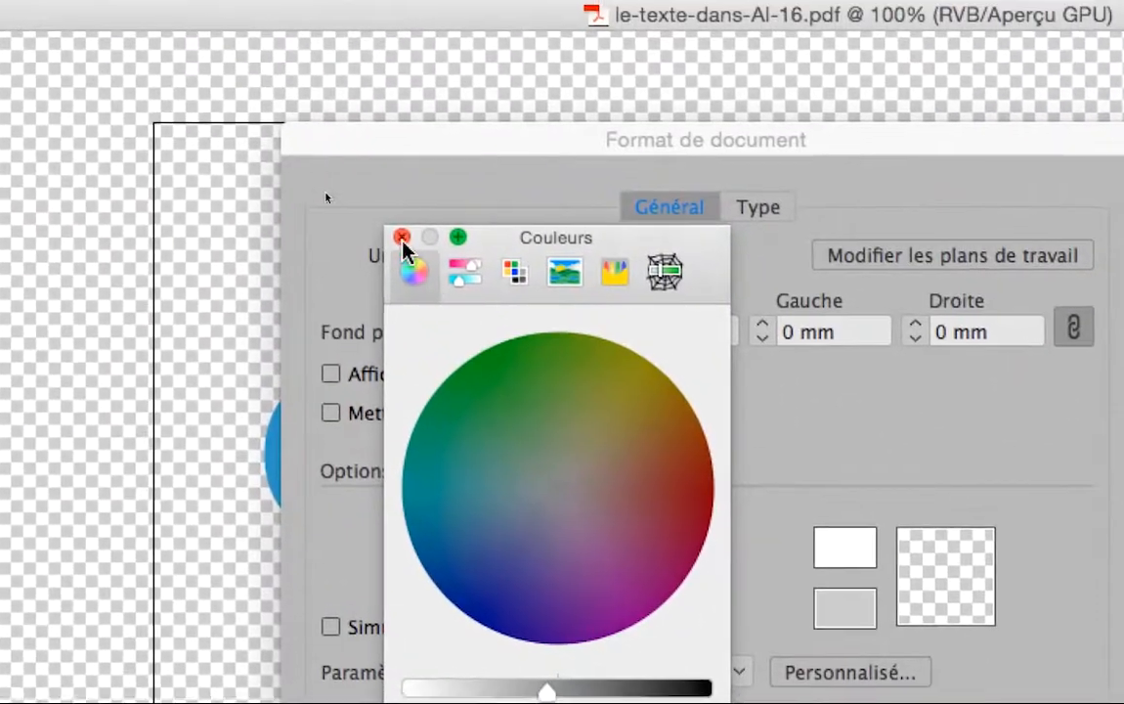
click(402, 238)
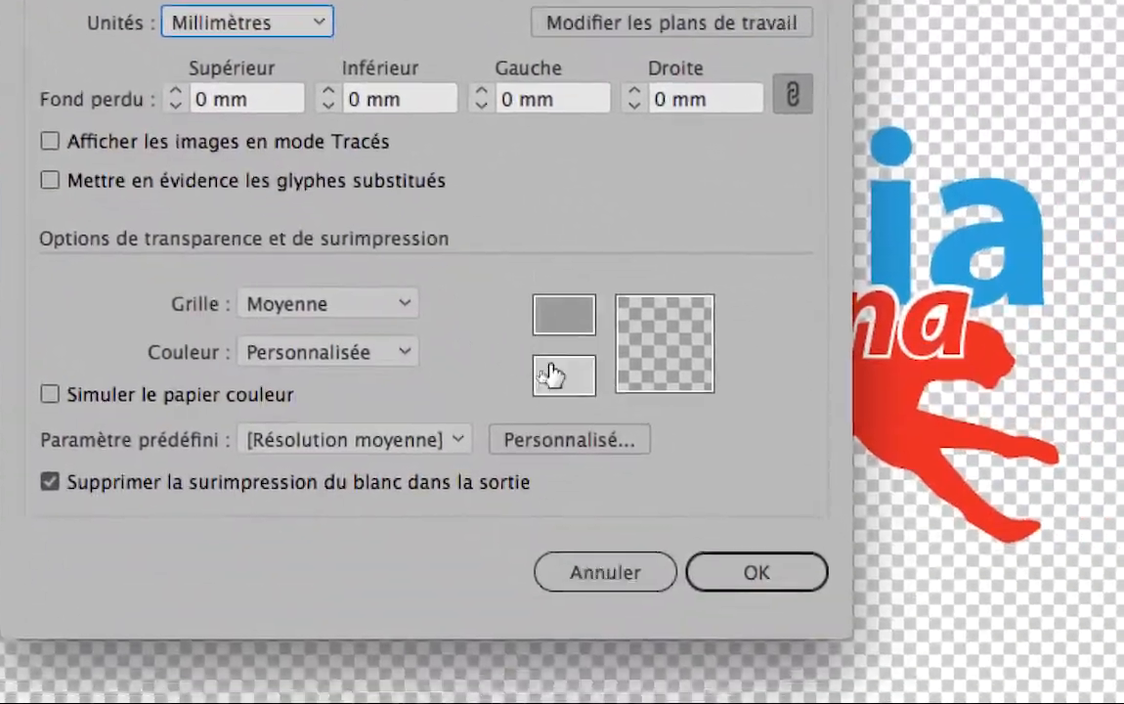
Set the second transparency grid colour to a nearly matching medium grey, choose the Grande grid size and apply the document setup
click(845, 608)
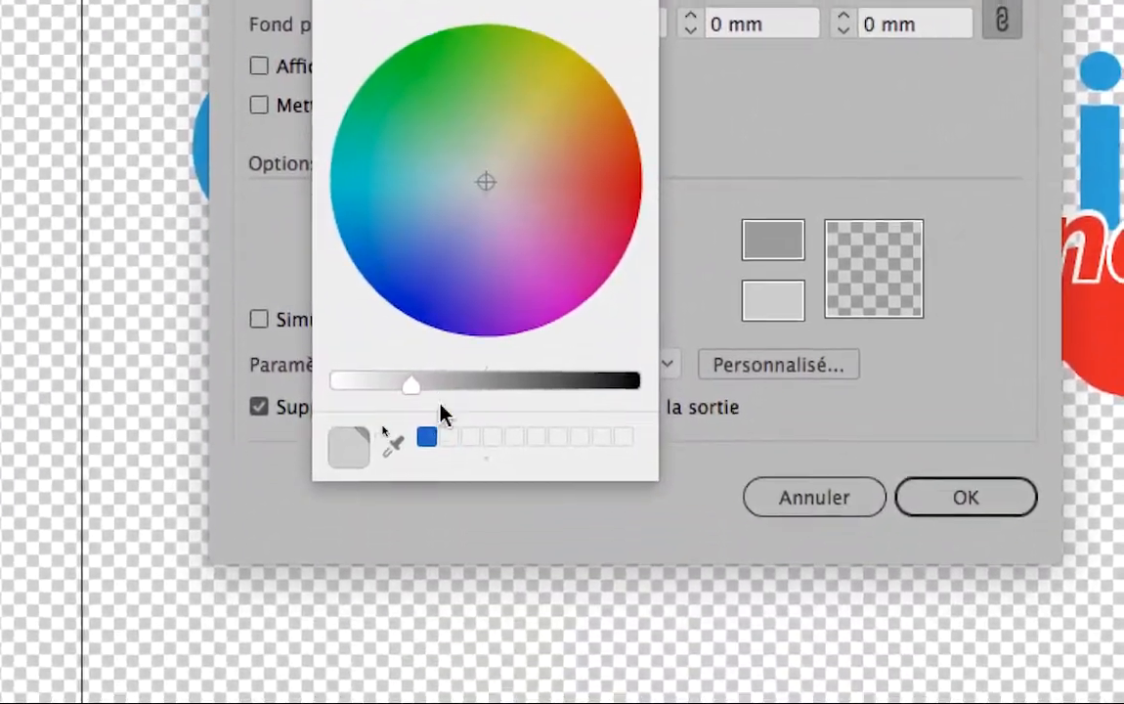
click(464, 381)
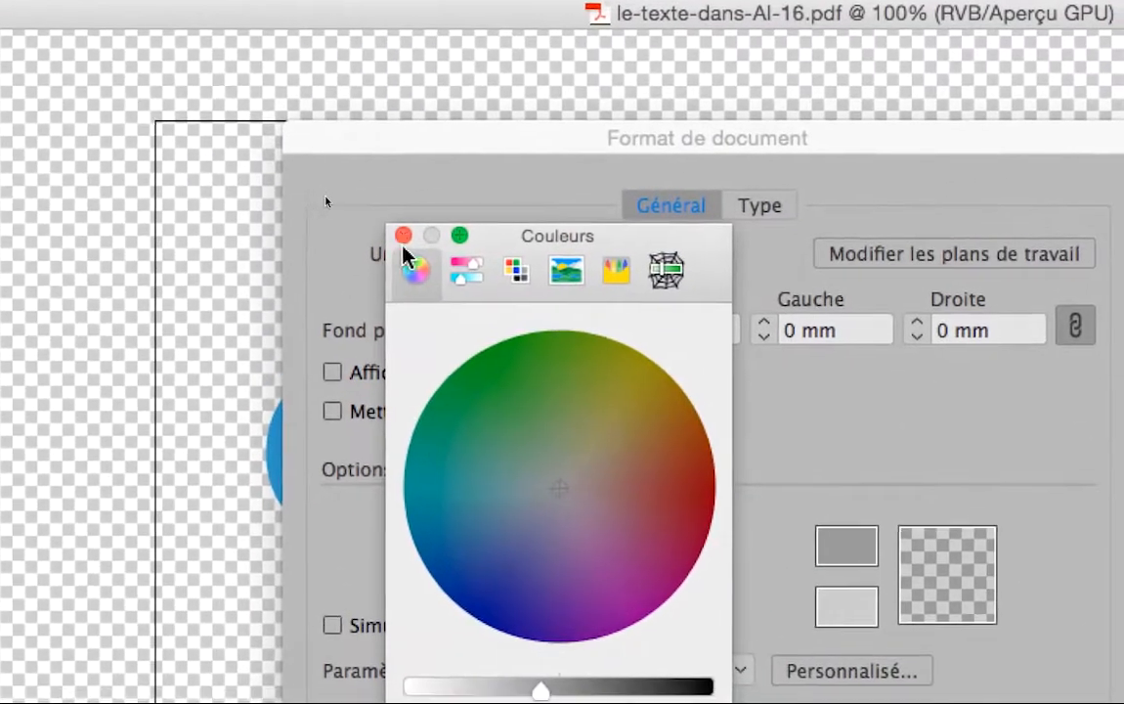
click(403, 240)
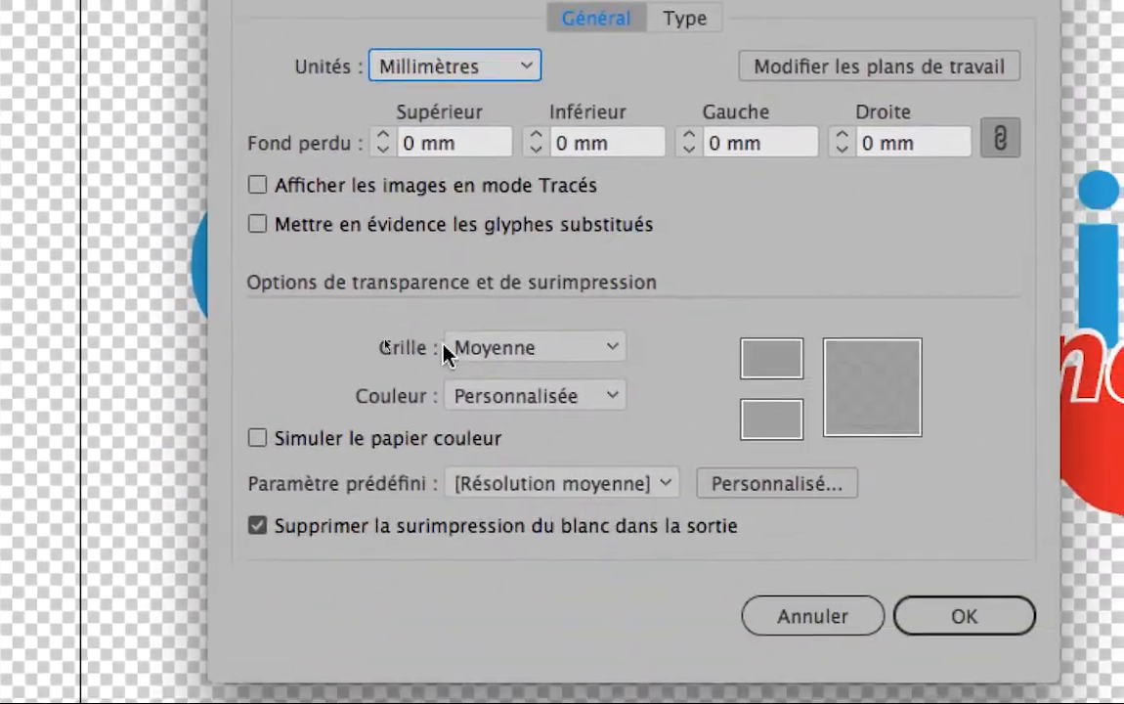
click(567, 531)
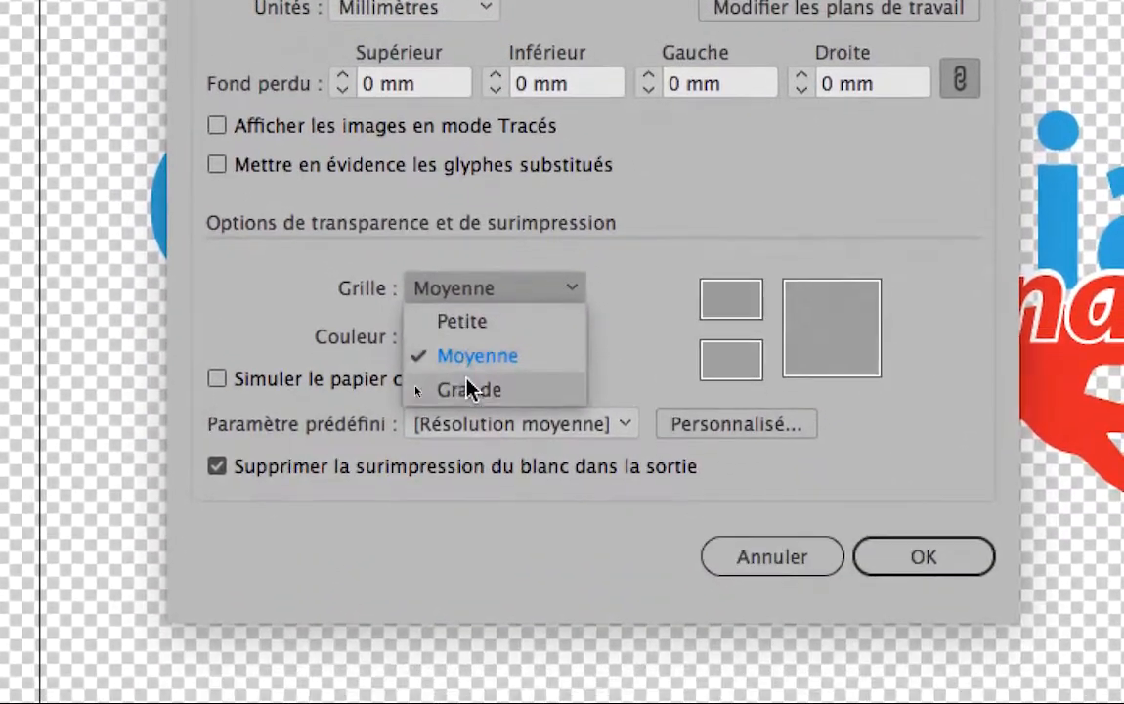
click(470, 406)
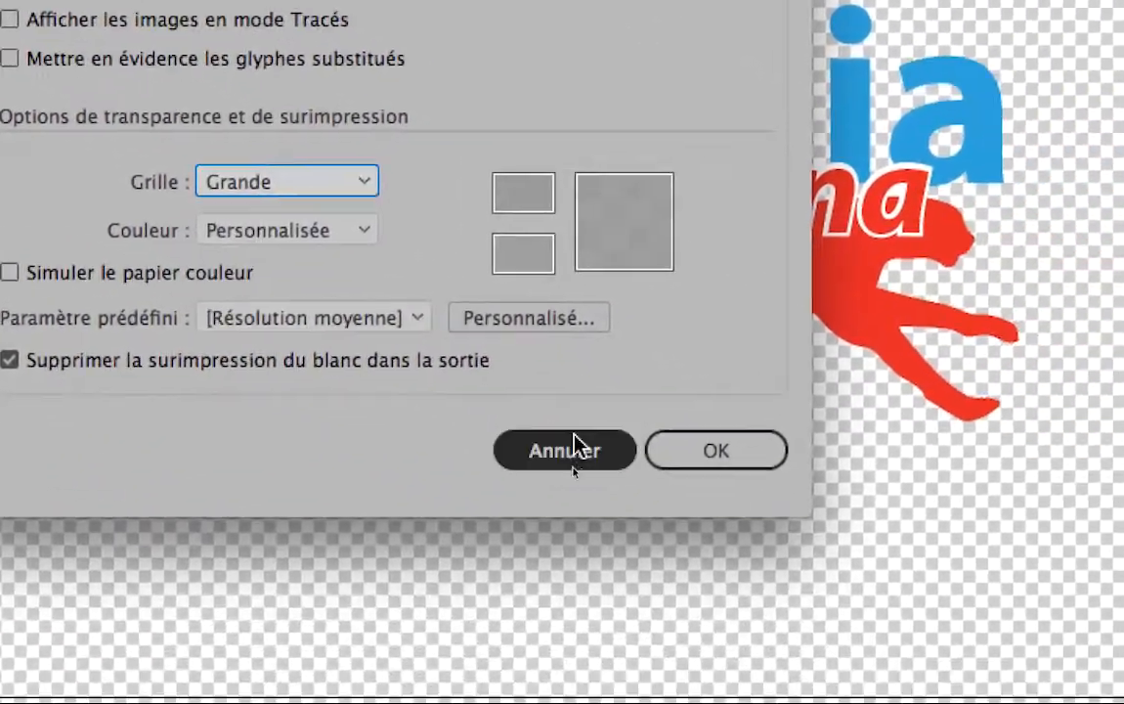
click(927, 574)
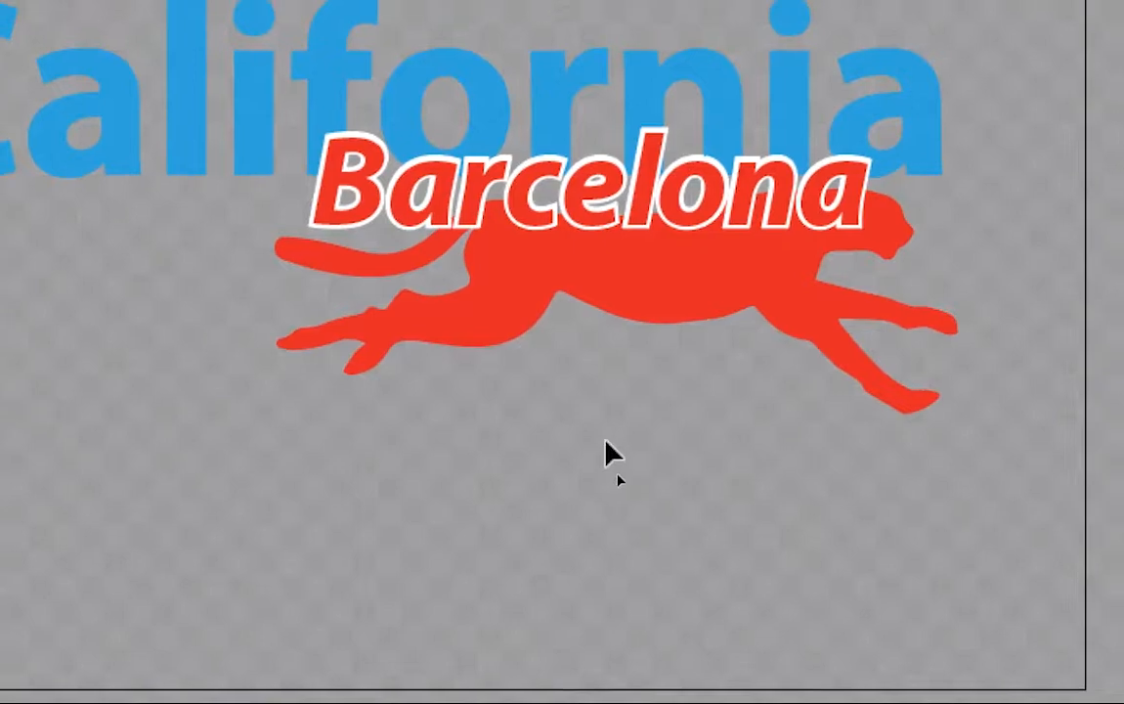
Select the logo group and examine its lettering and cheetah up close against the grey transparency grid
click(502, 325)
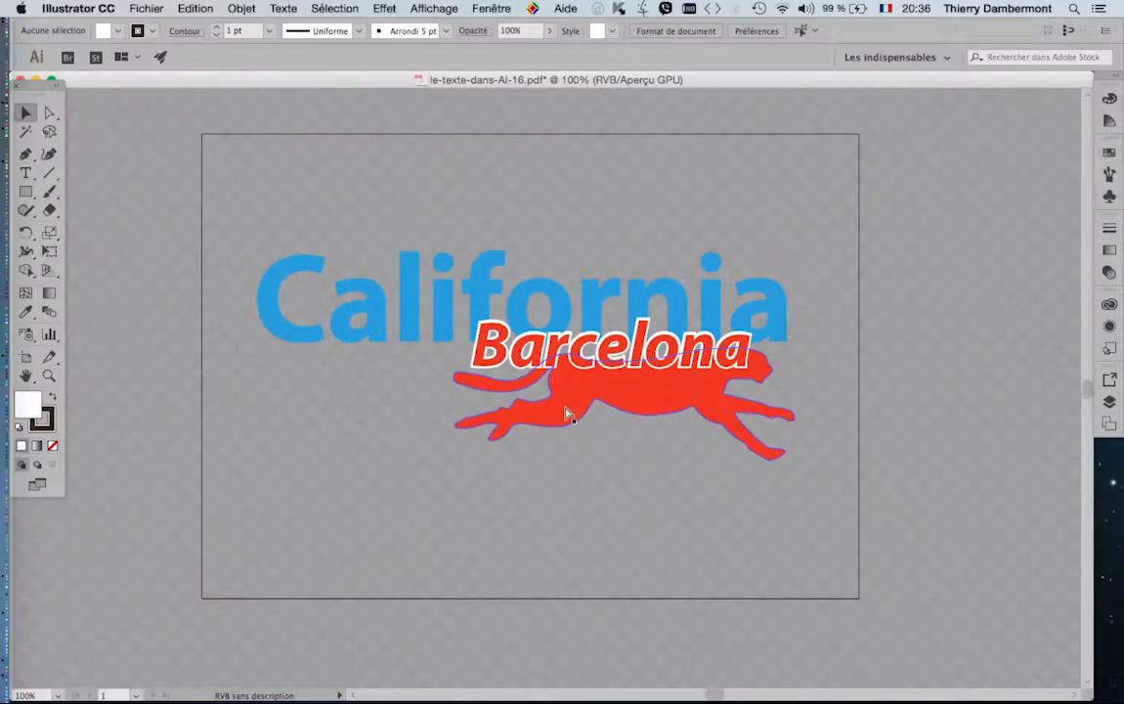
click(566, 402)
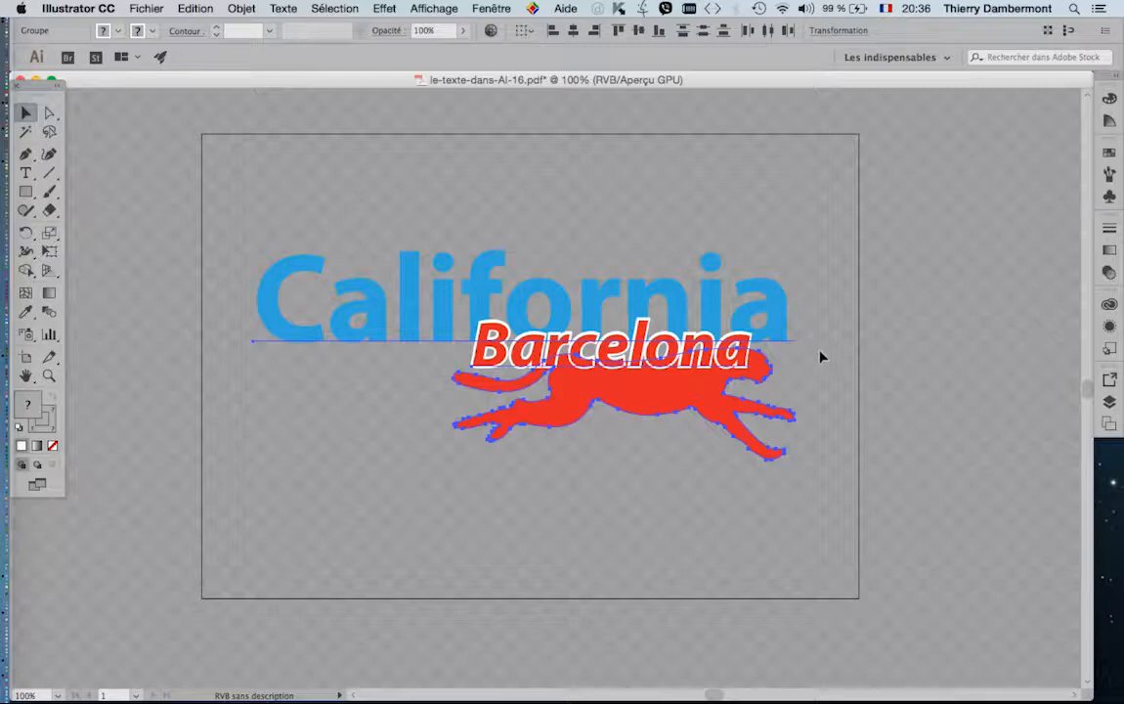
scroll(820, 355, up, 1)
scroll(821, 358, left, 5)
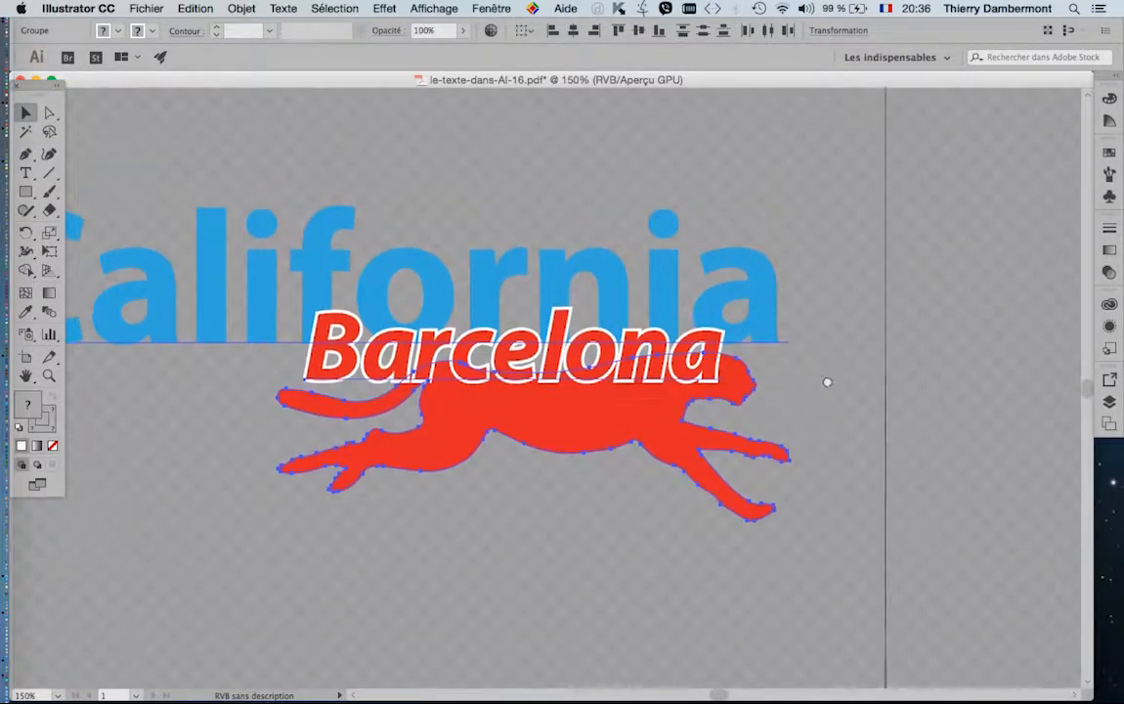
key(super+shift+d)
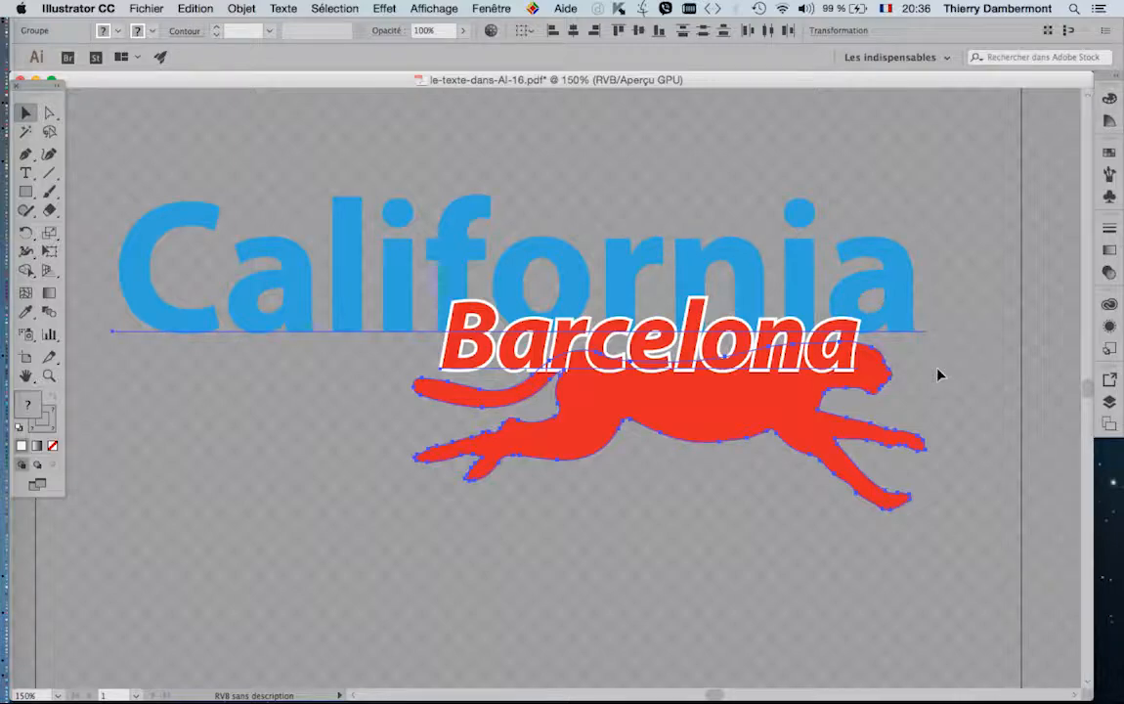
Rasterise the selected logo group in RVB at a custom resolution of 600 ppp with a white background
click(241, 9)
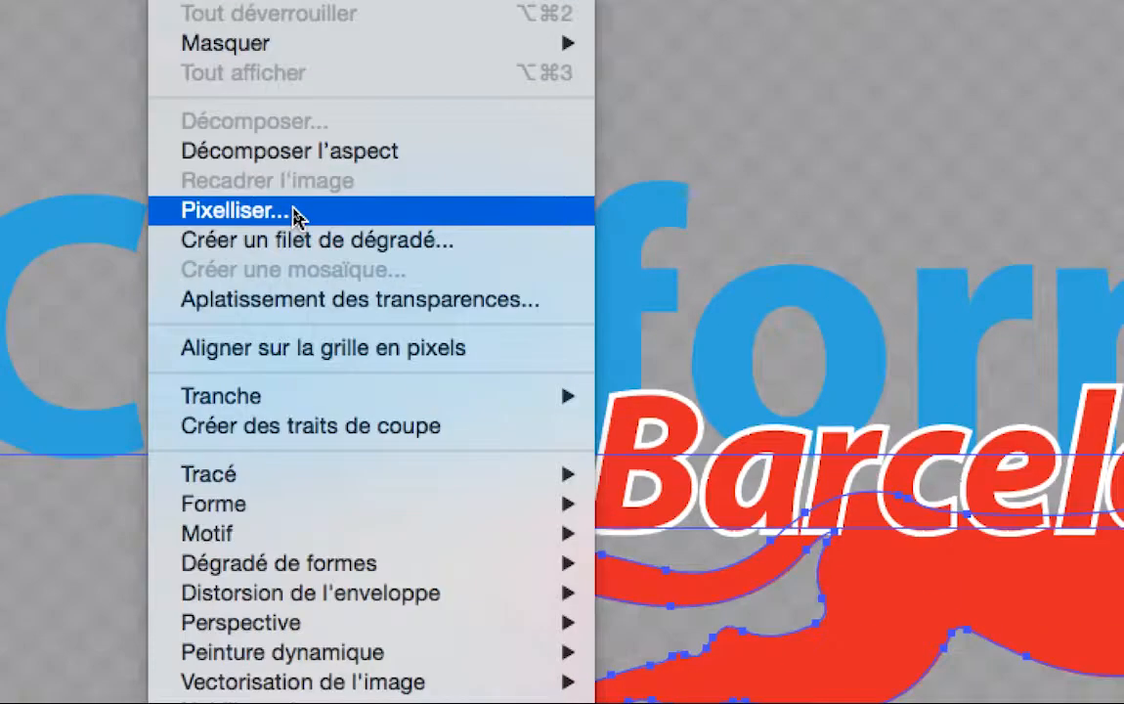
click(235, 210)
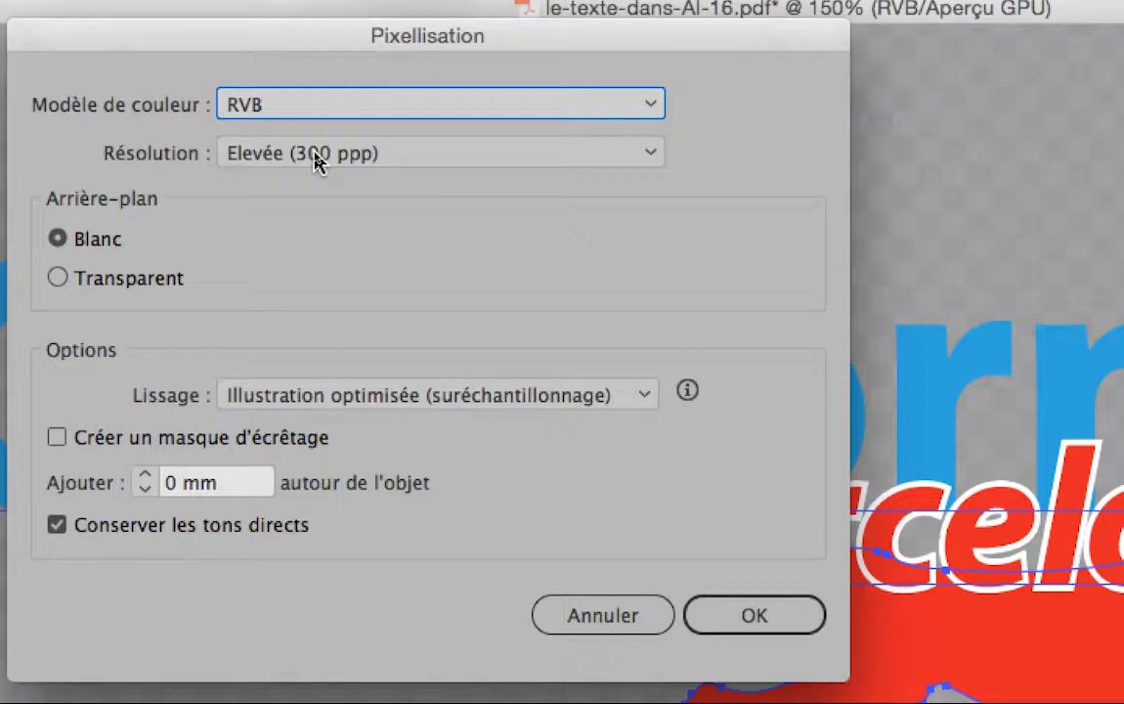
click(394, 155)
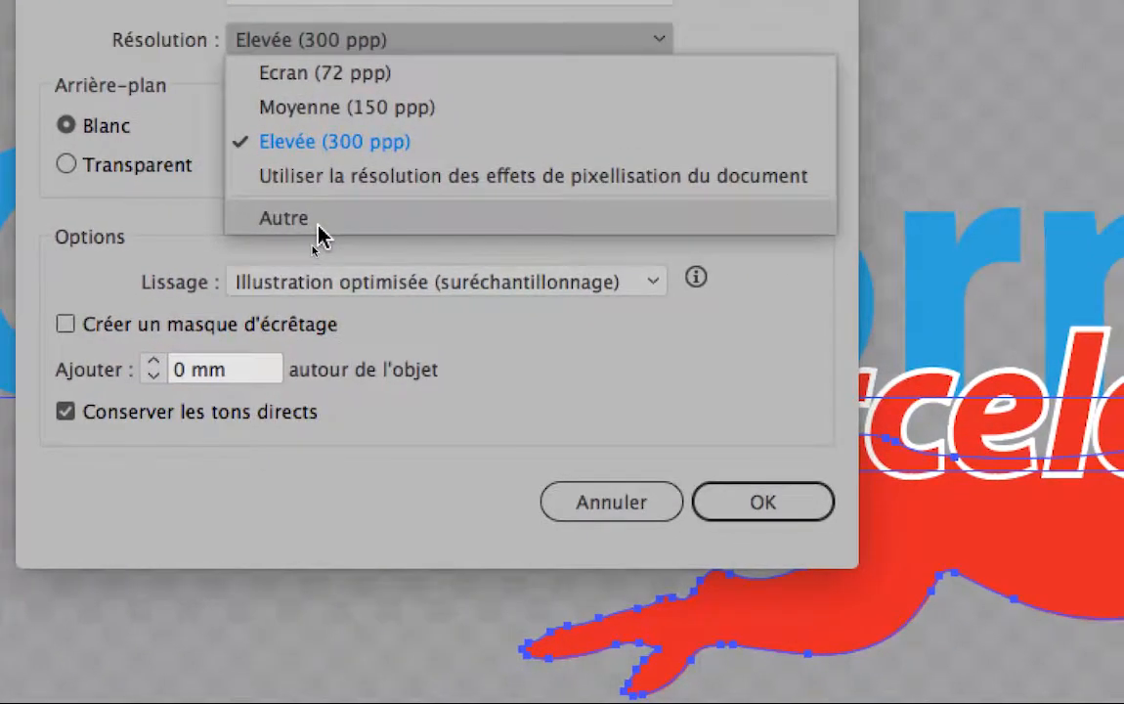
click(319, 227)
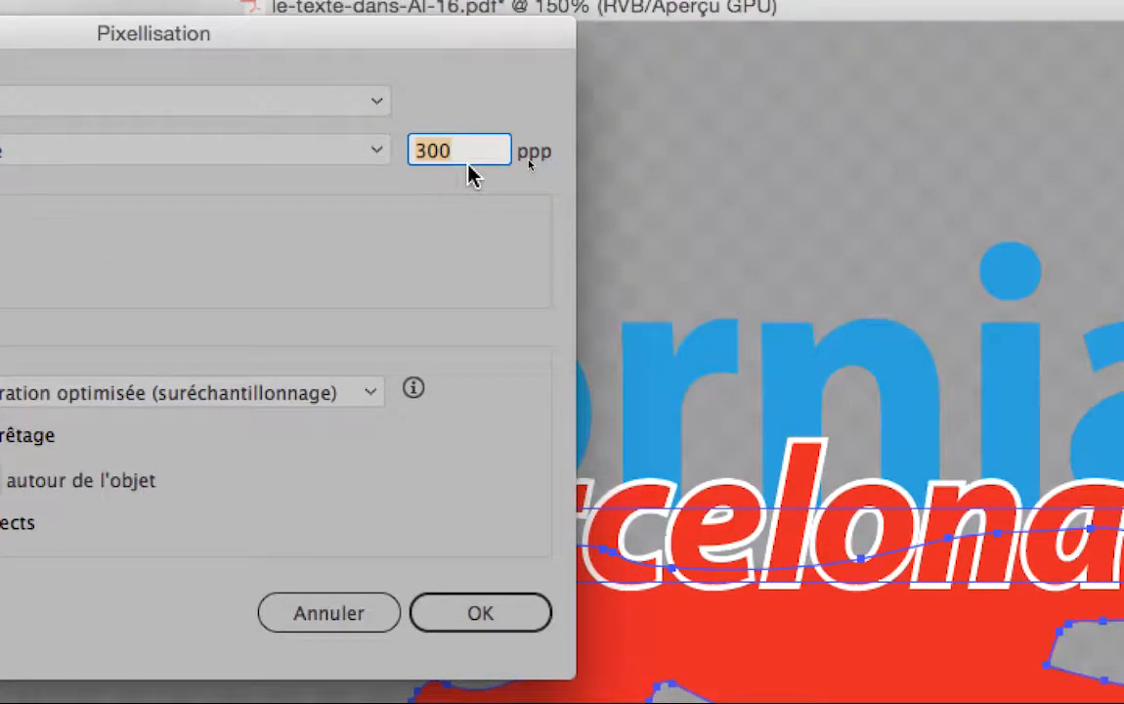
text(600)
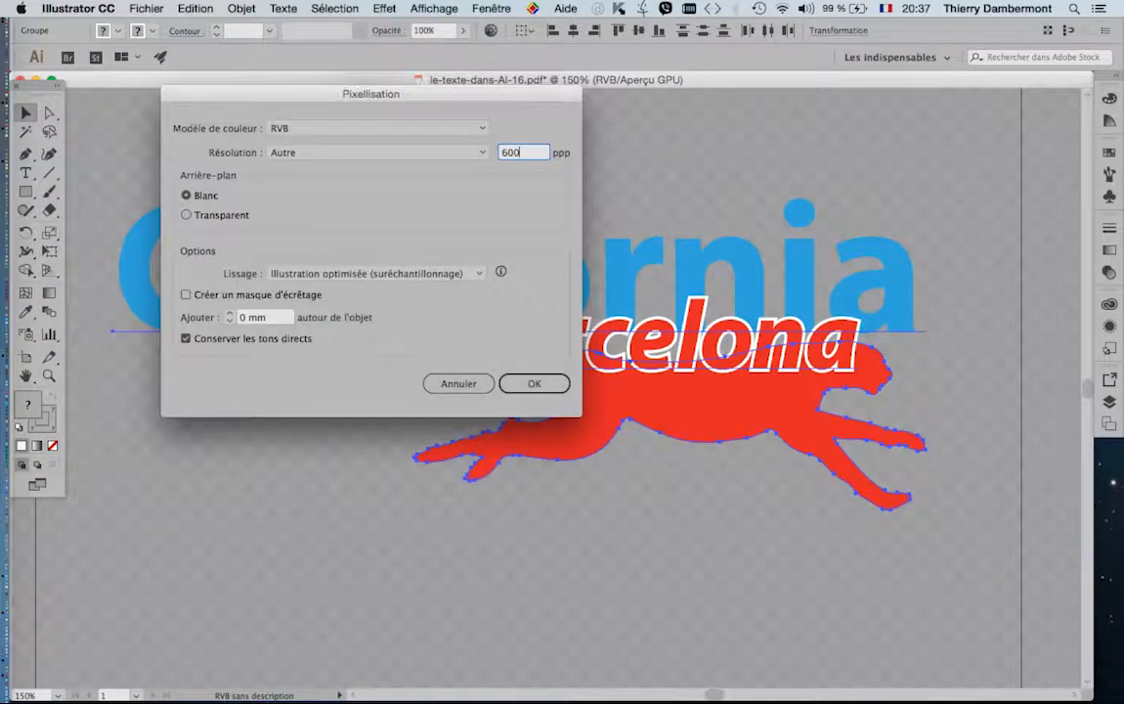
key(Return)
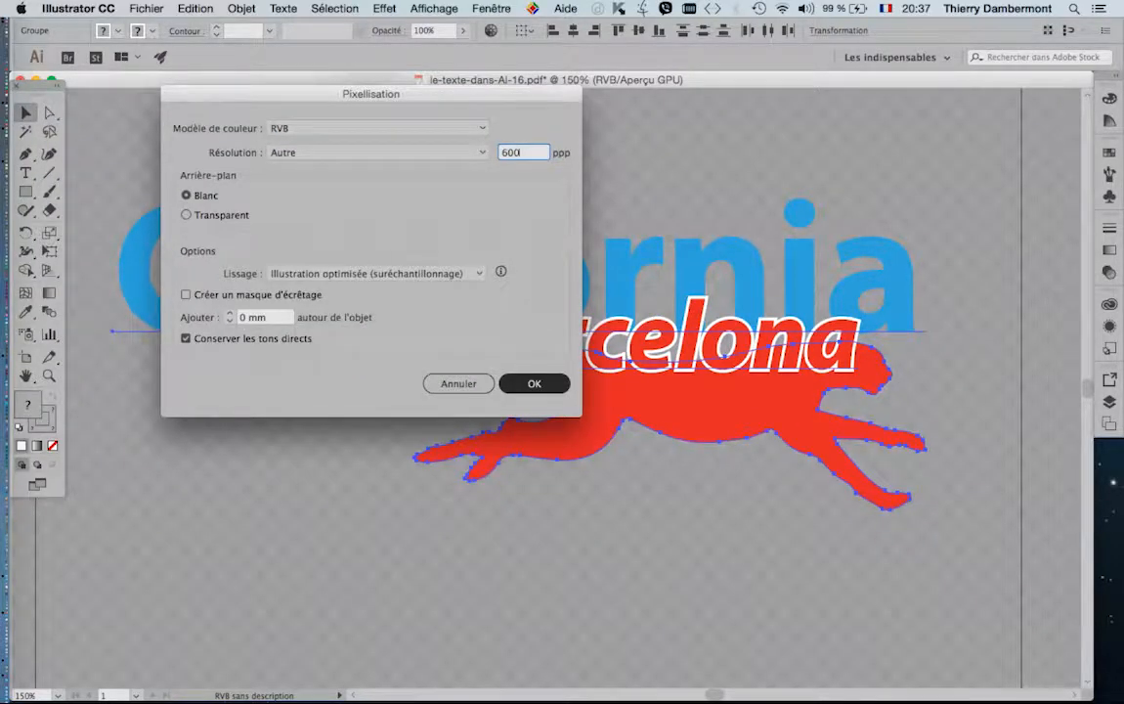
click(535, 383)
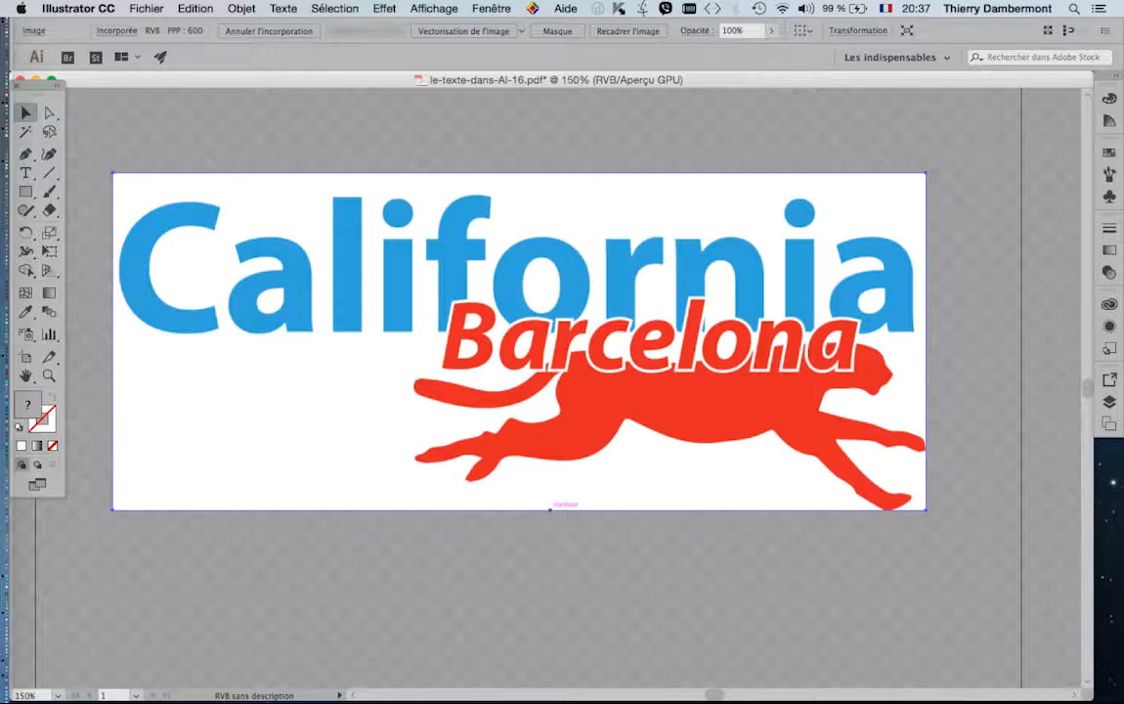
Examine the pixel edges of the Barcelona lettering up close in the rasterised logo, and return to the full artboard
scroll(559, 341, up, 9)
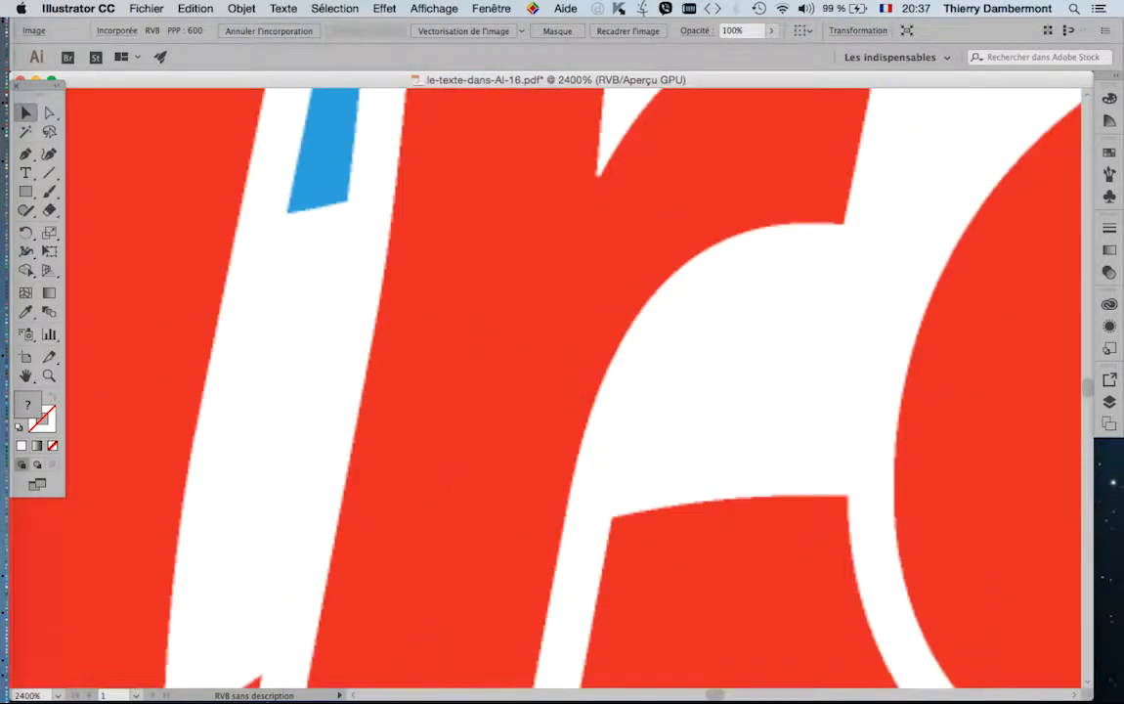
scroll(554, 323, up, 1)
scroll(554, 322, up, 10)
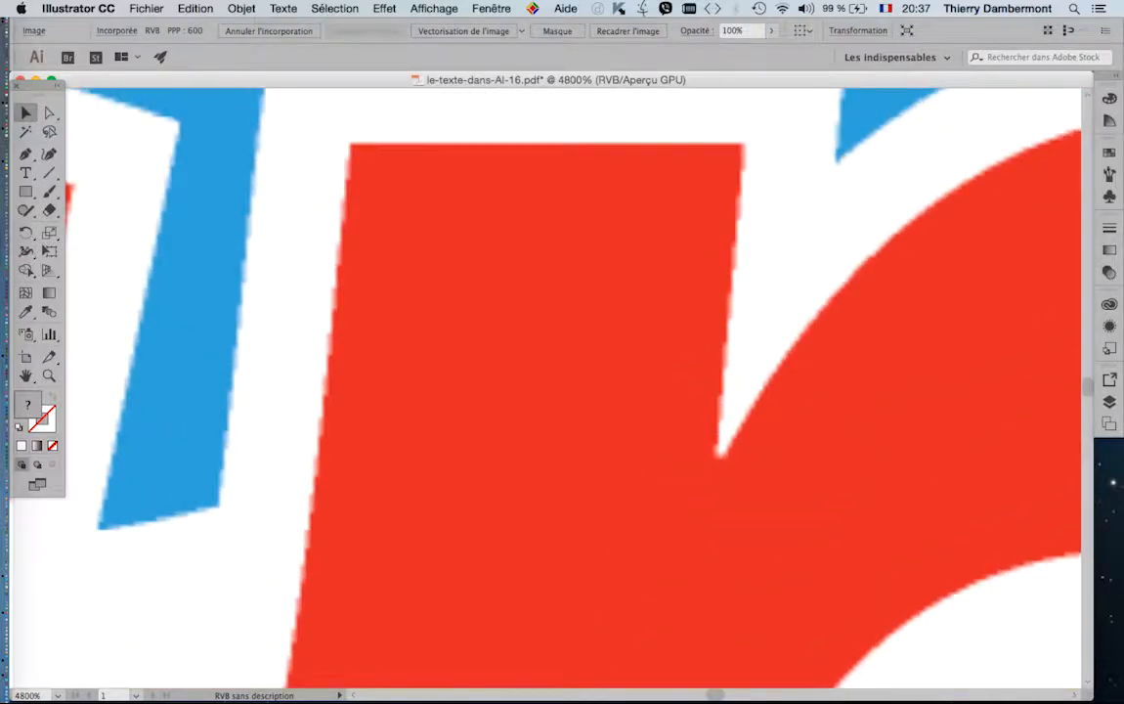
scroll(557, 337, right, 10)
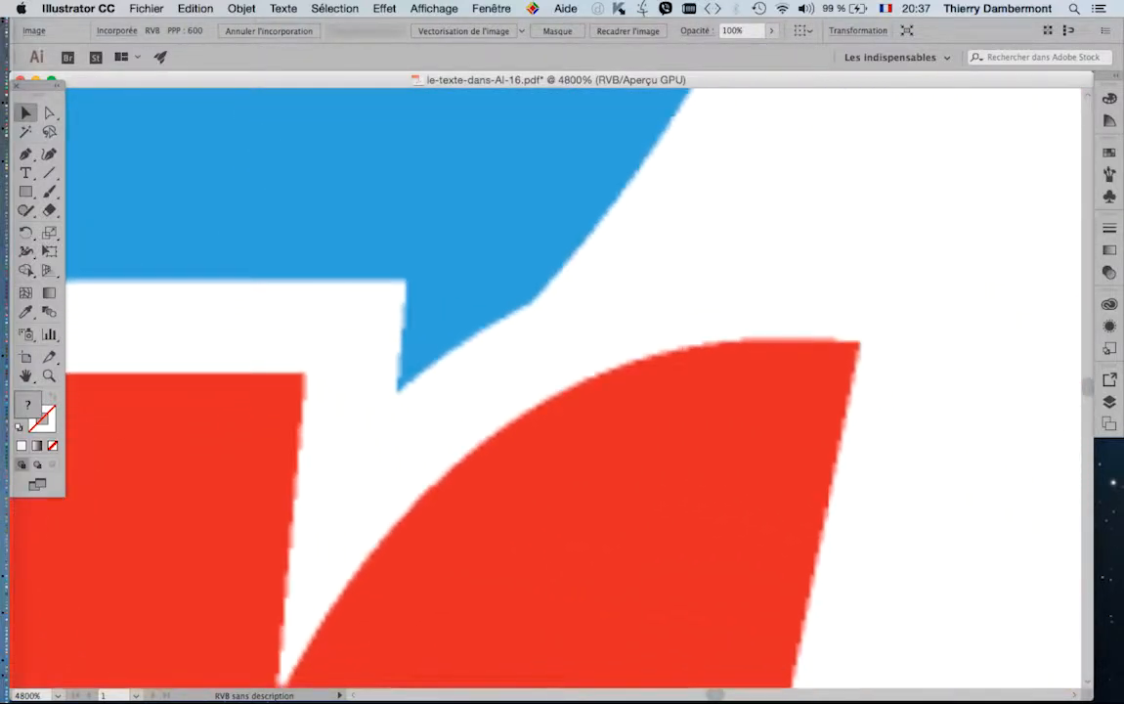
scroll(557, 337, down, 5)
scroll(557, 337, down, 5)
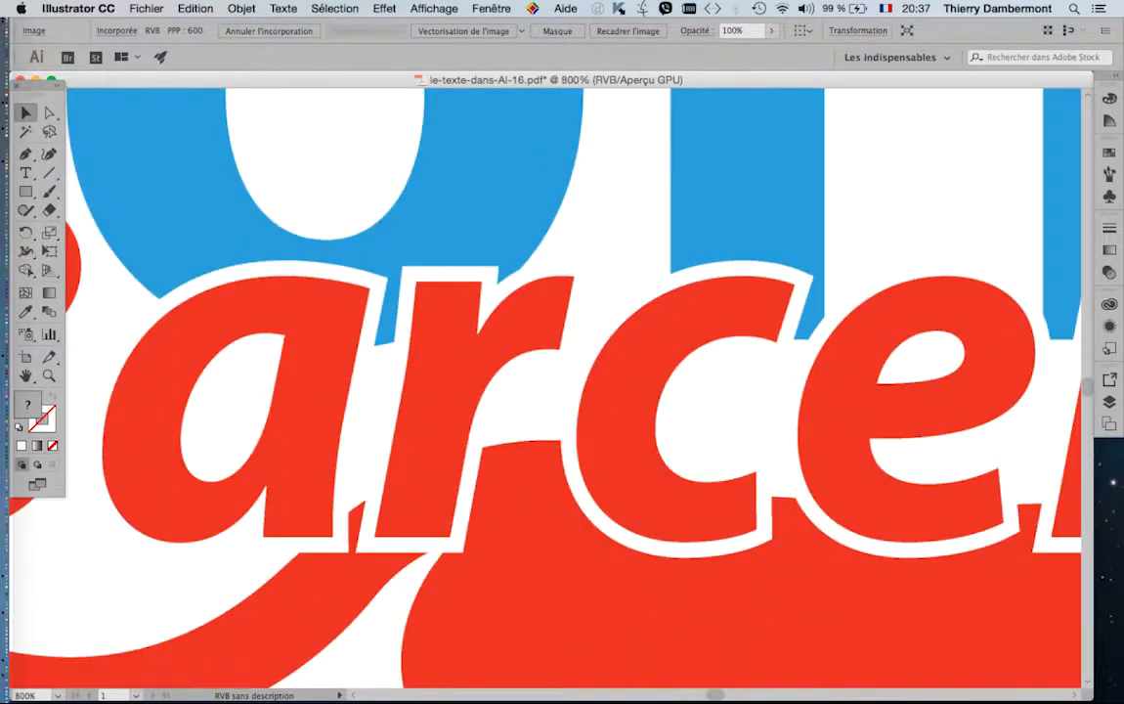
scroll(927, 383, up, 10)
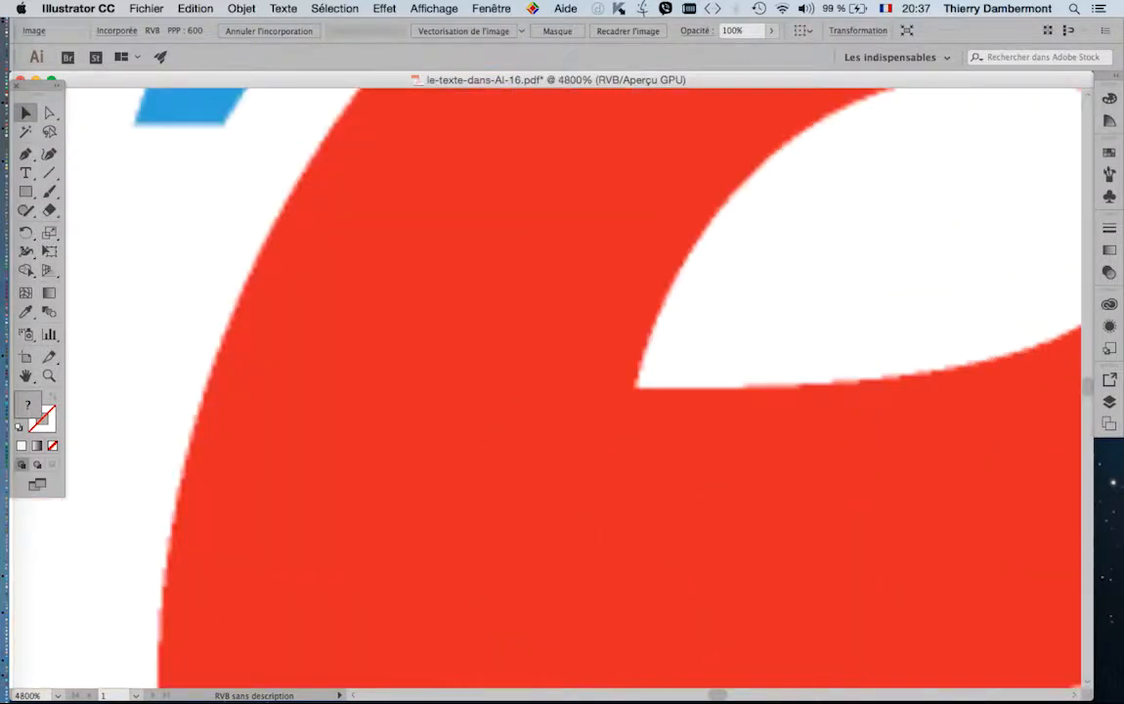
scroll(808, 288, up, 3)
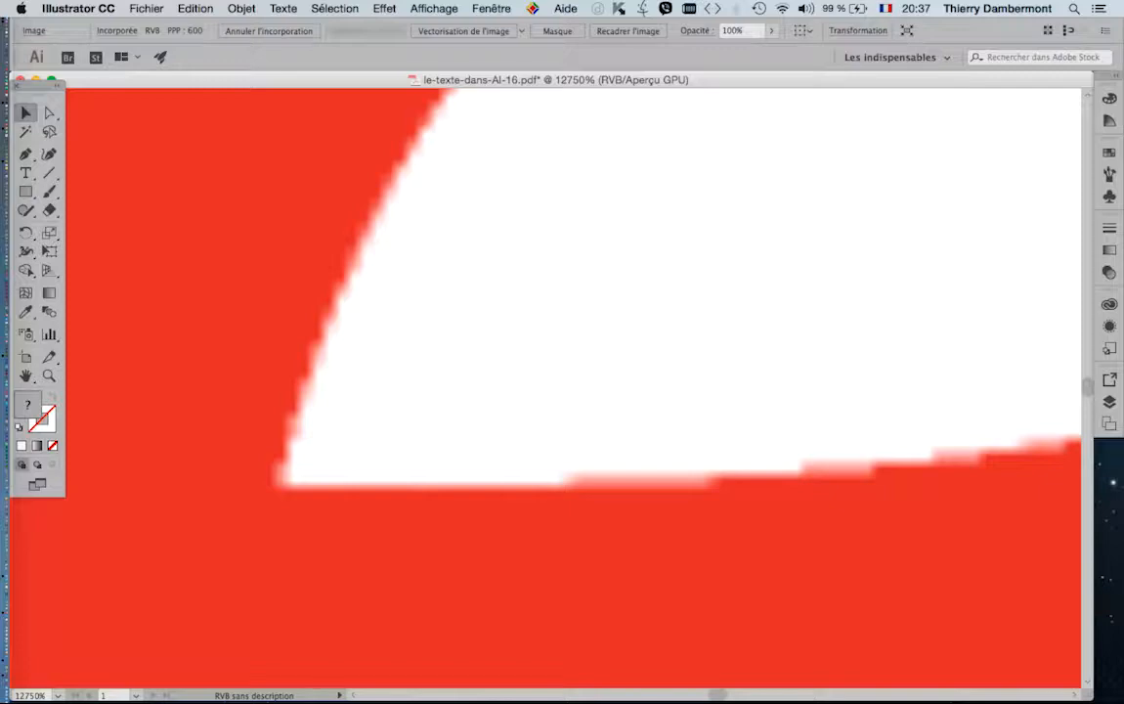
scroll(863, 443, down, 10)
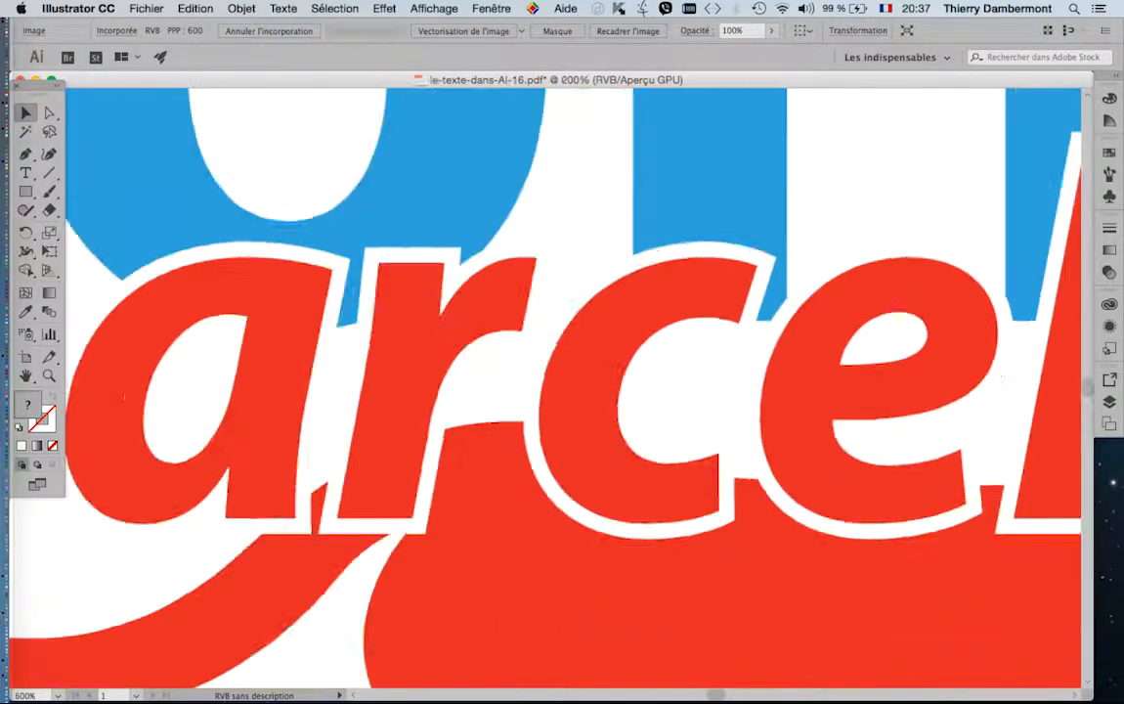
scroll(870, 411, down, 8)
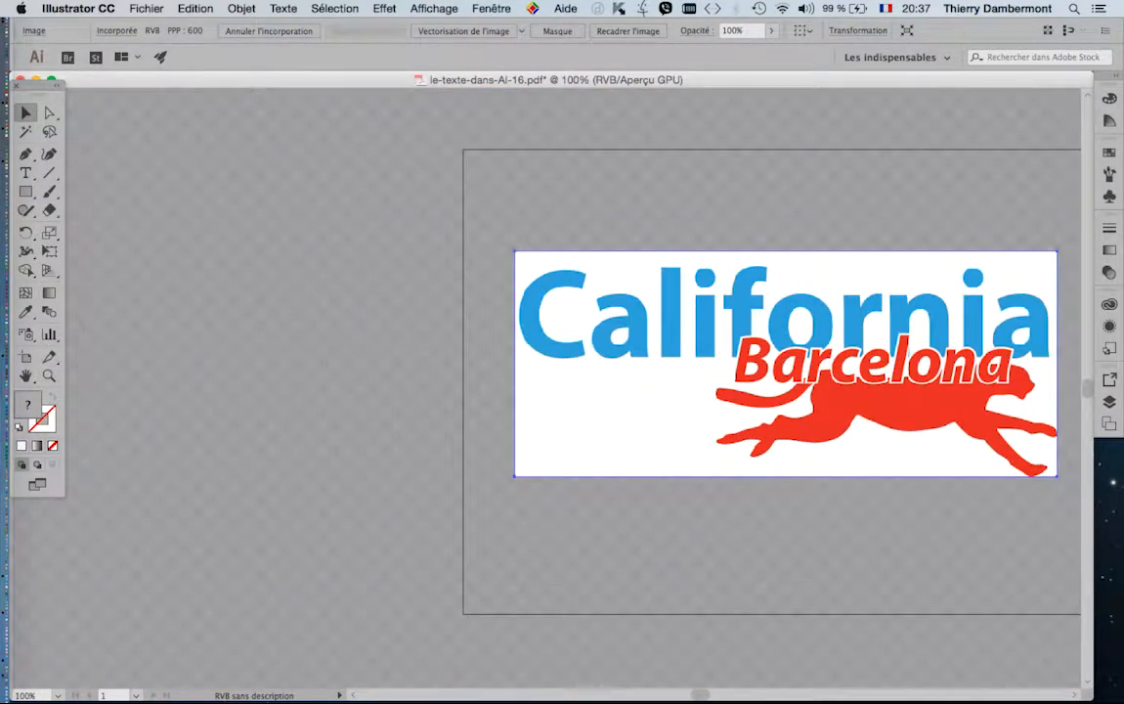
drag(870, 410, 573, 405)
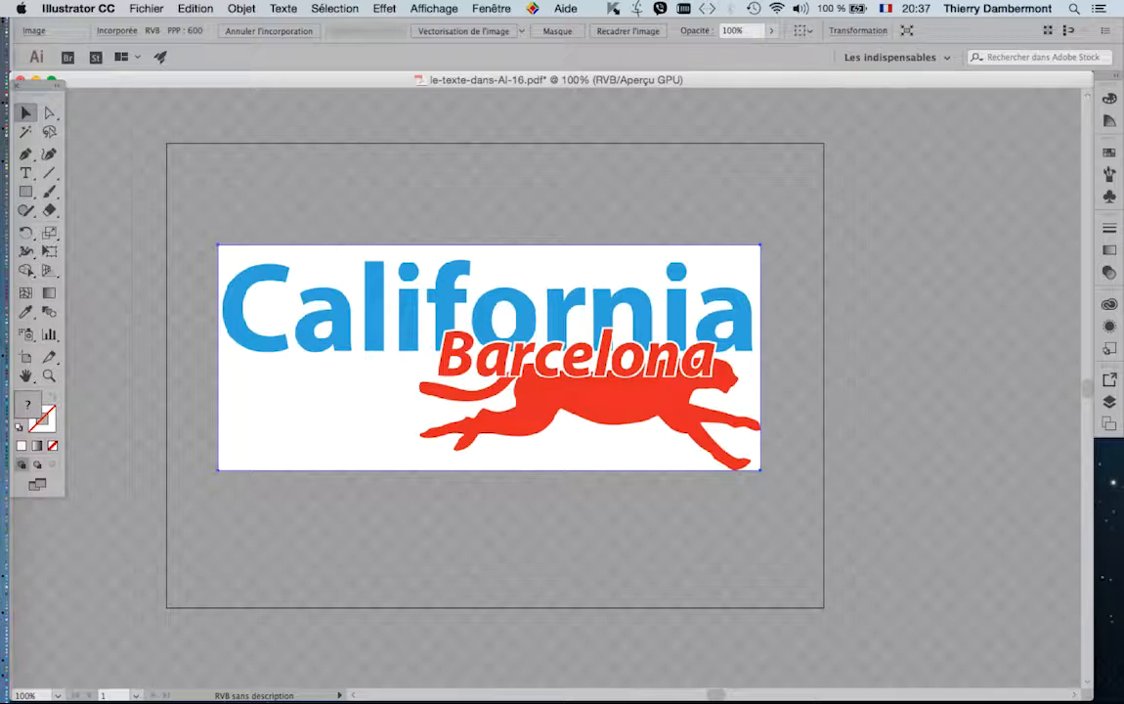
Open Calculette from the recent items, multiply 600 by 600, and close it
click(21, 8)
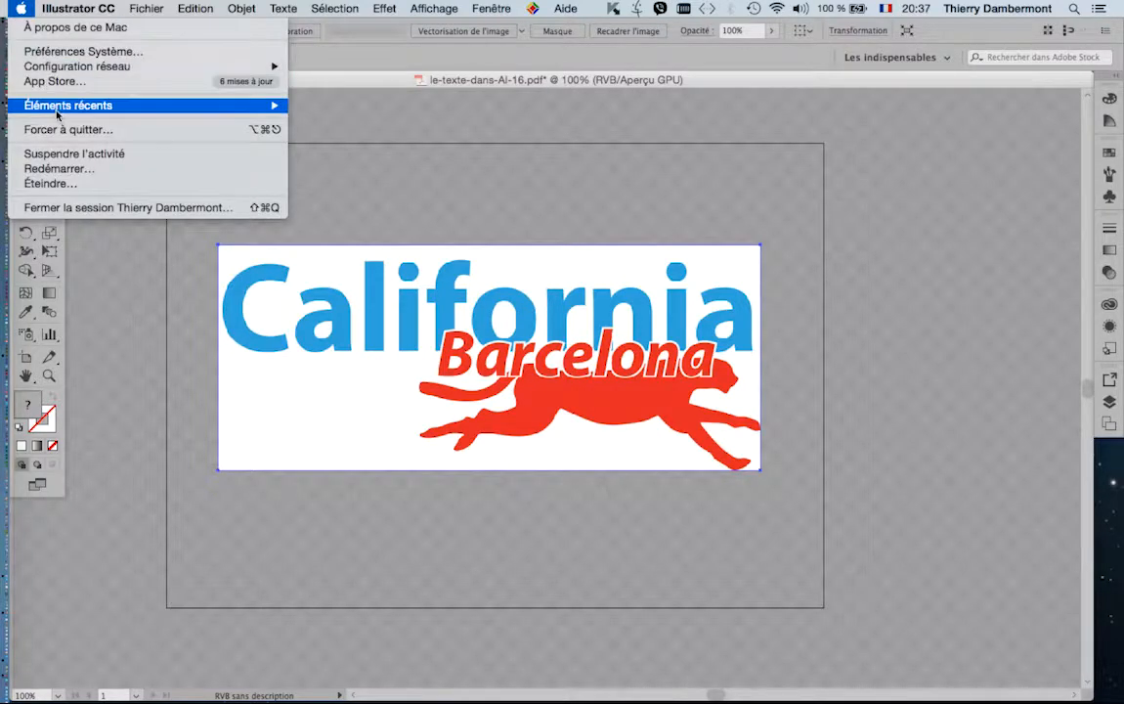
mouse_move(50, 102)
click(376, 326)
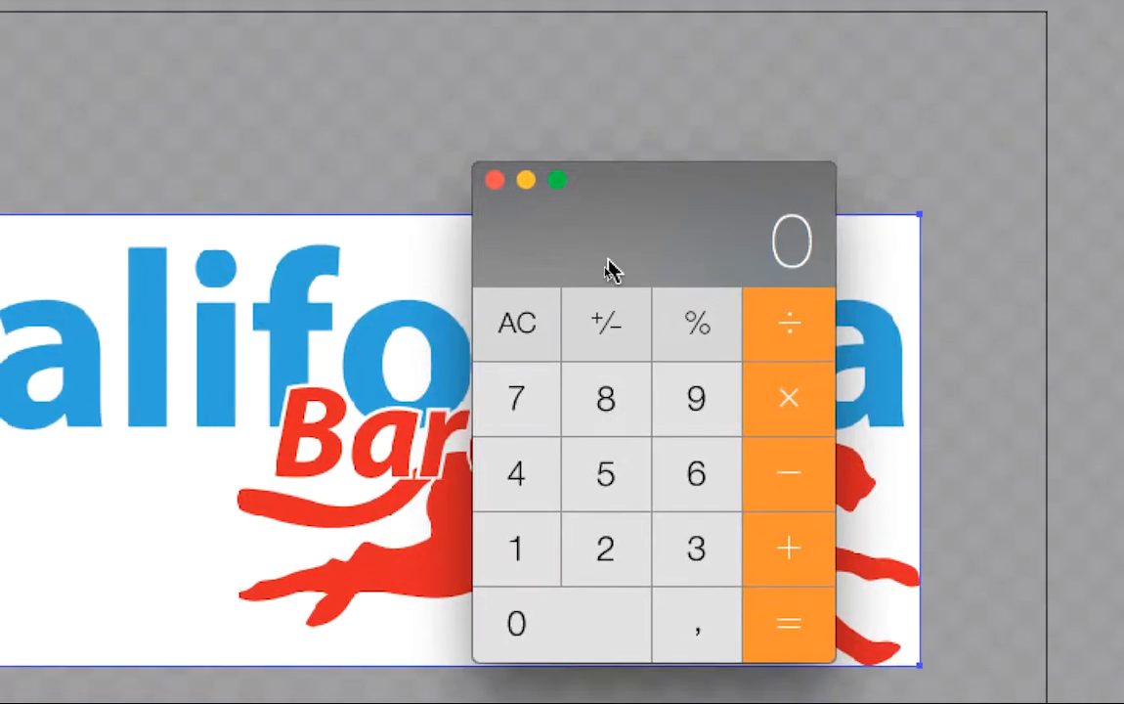
text(600)
key(asterisk)
text(600)
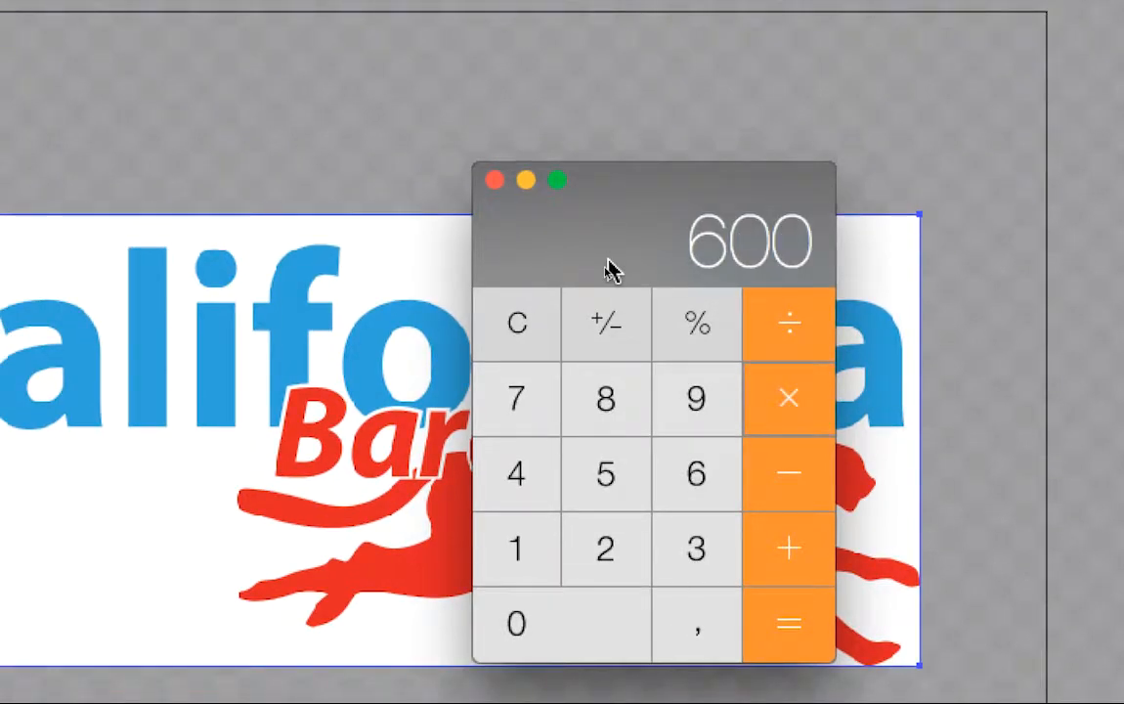
key(Return)
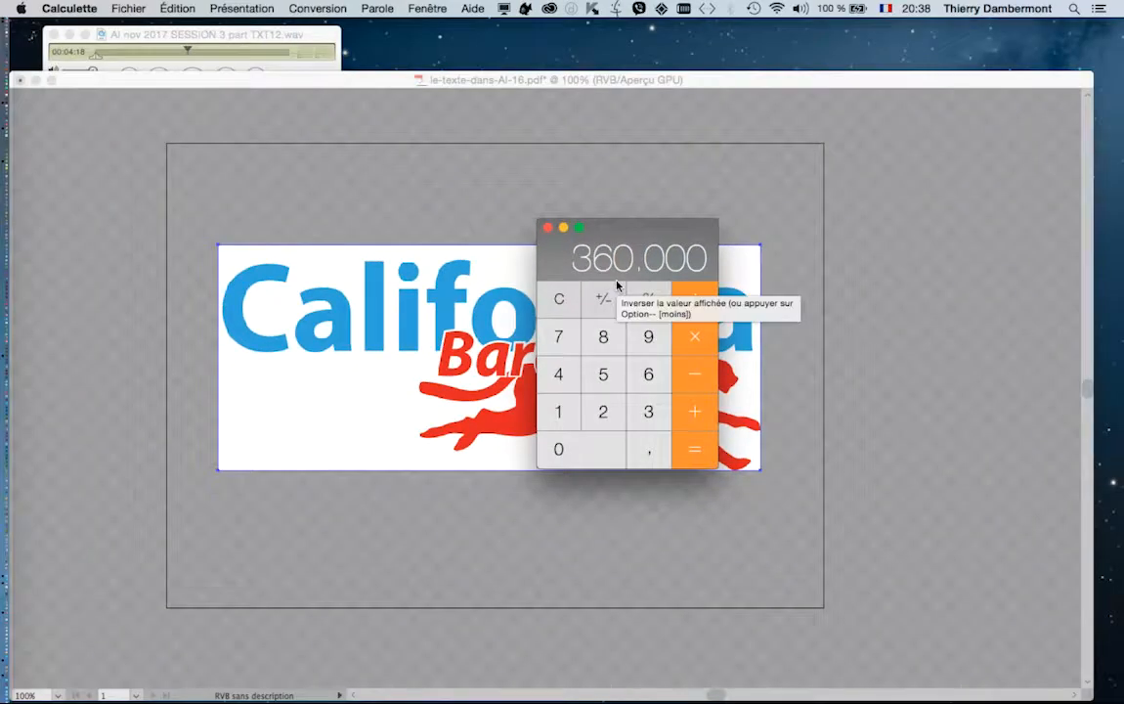
click(547, 230)
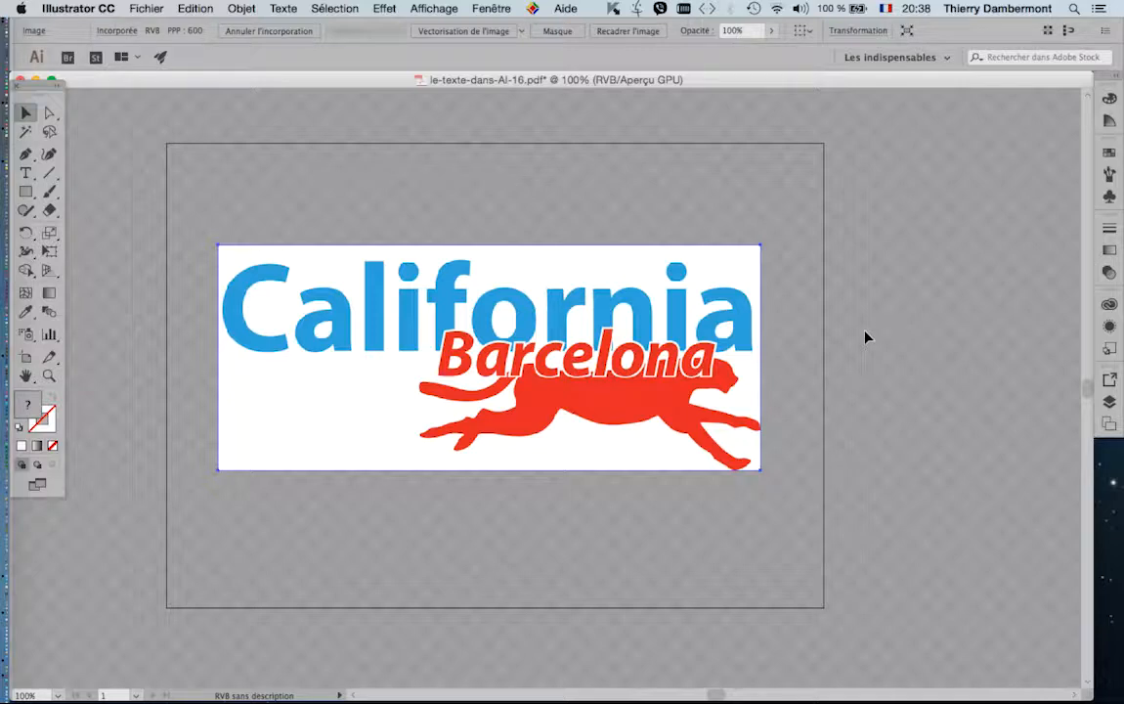
Open the image tracing settings for the rasterised logo and enable the trace preview, accepting the slow processing of the large image
drag(414, 290, 305, 192)
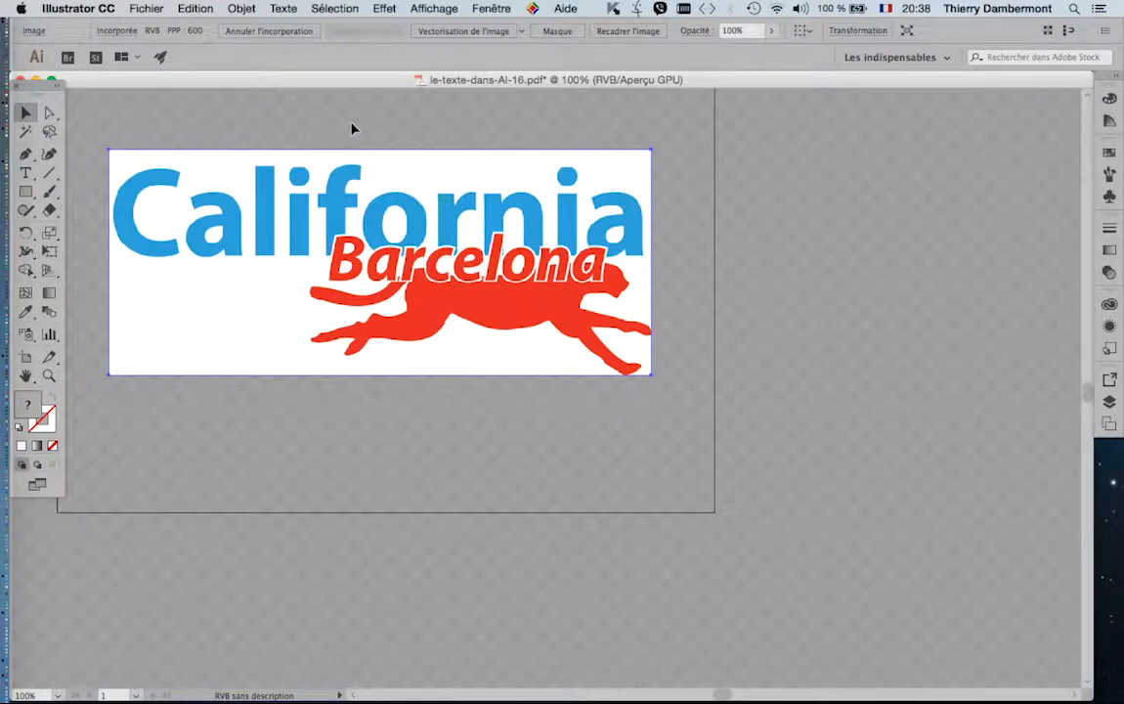
click(491, 8)
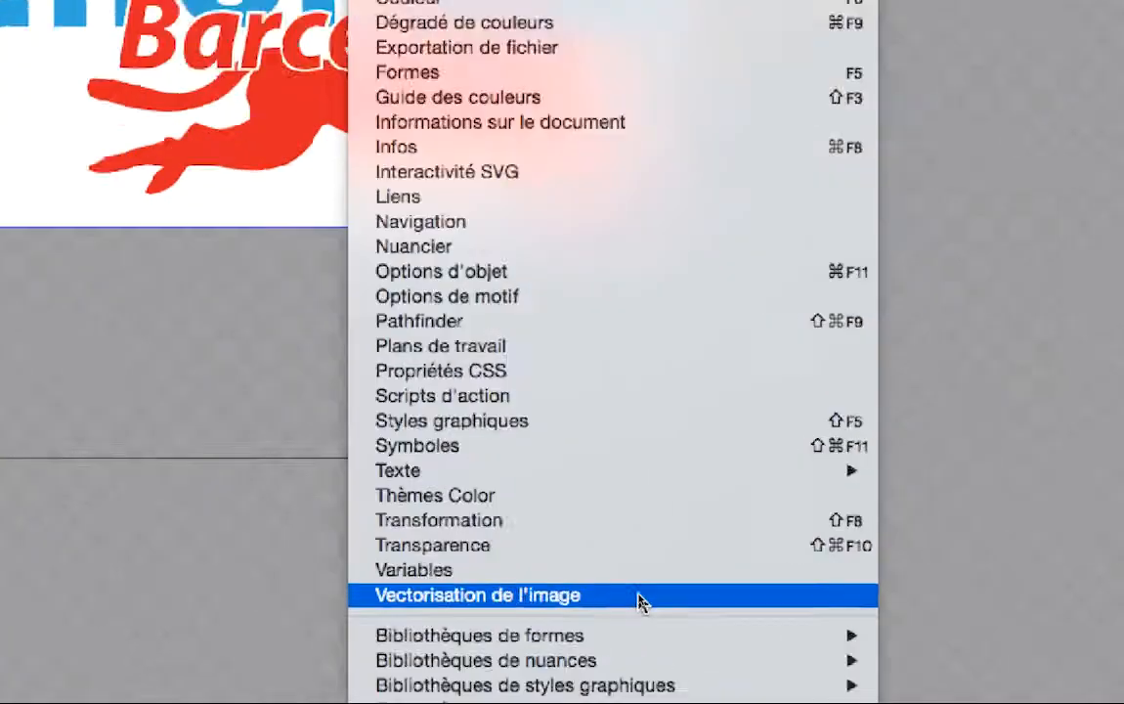
click(641, 602)
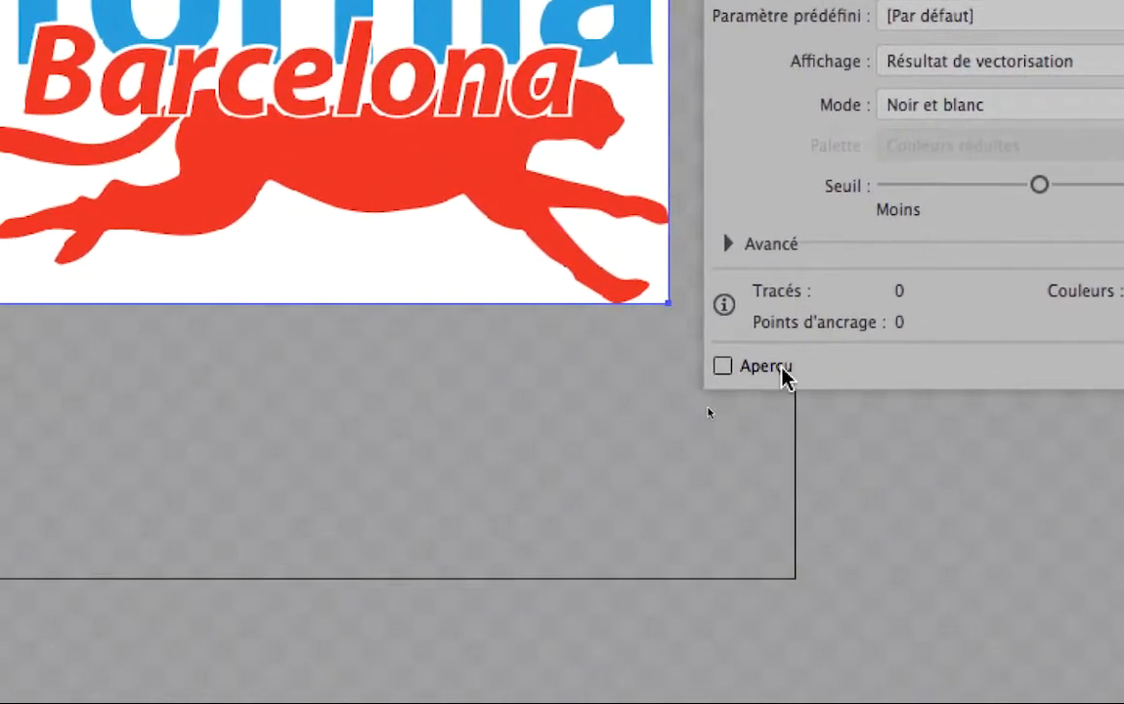
click(726, 425)
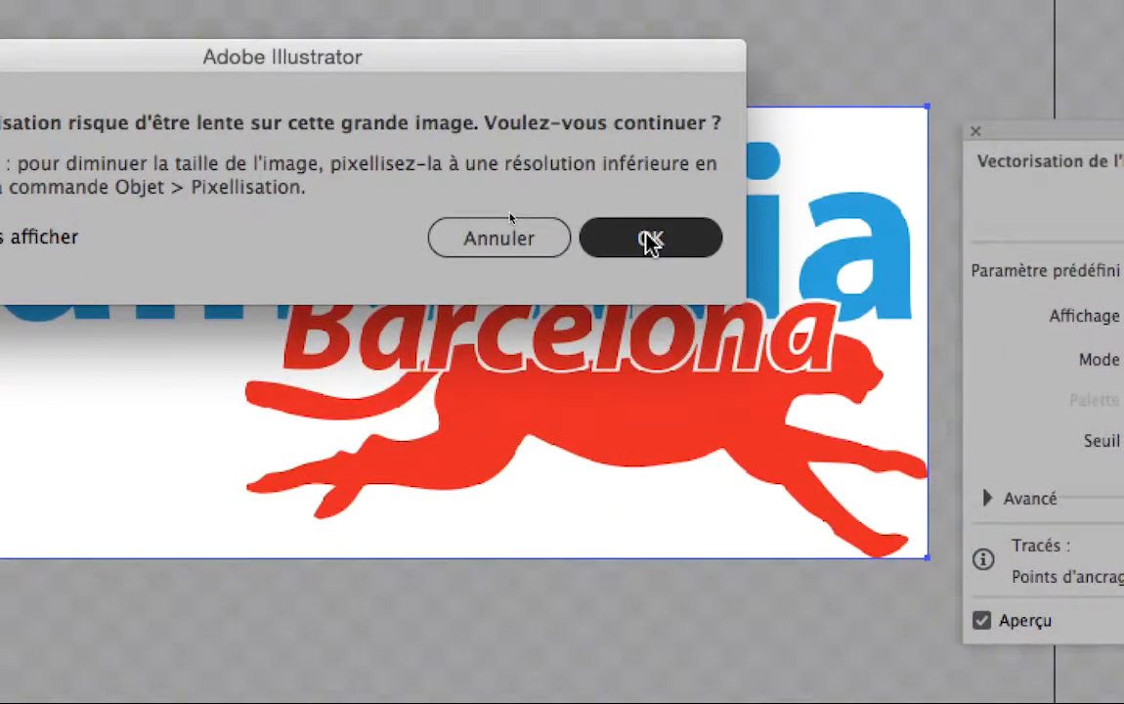
click(651, 244)
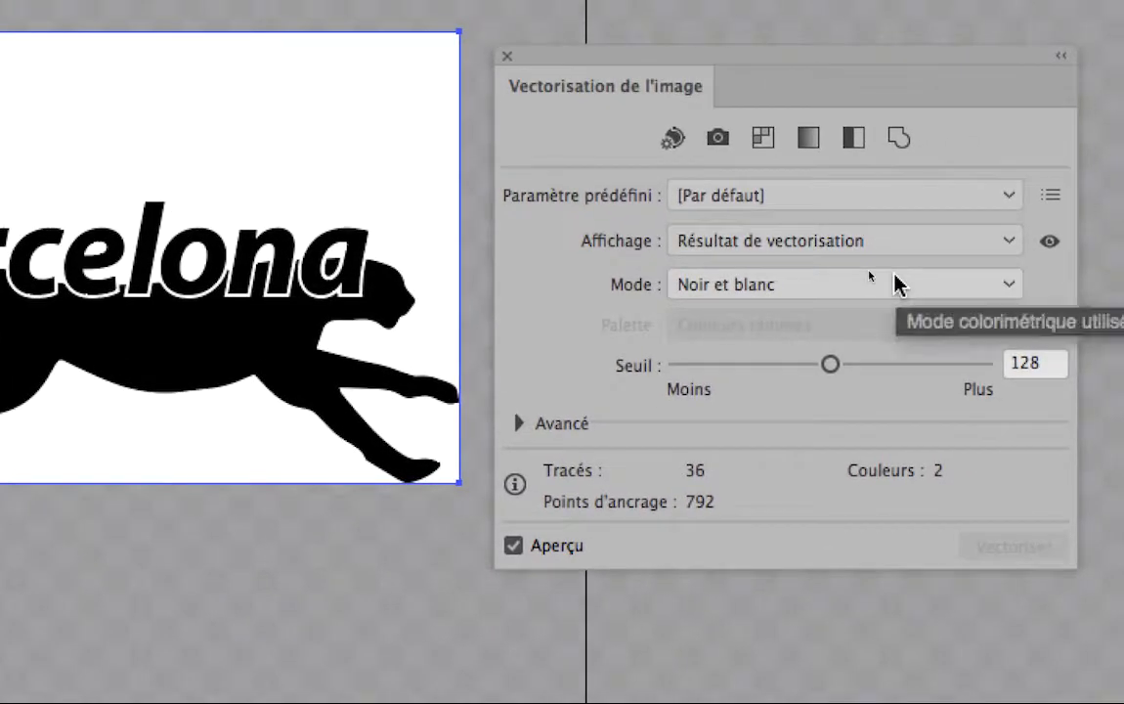
Set the tracing mode to Couleur and enable Ignorer le blanc in the advanced options
click(1109, 236)
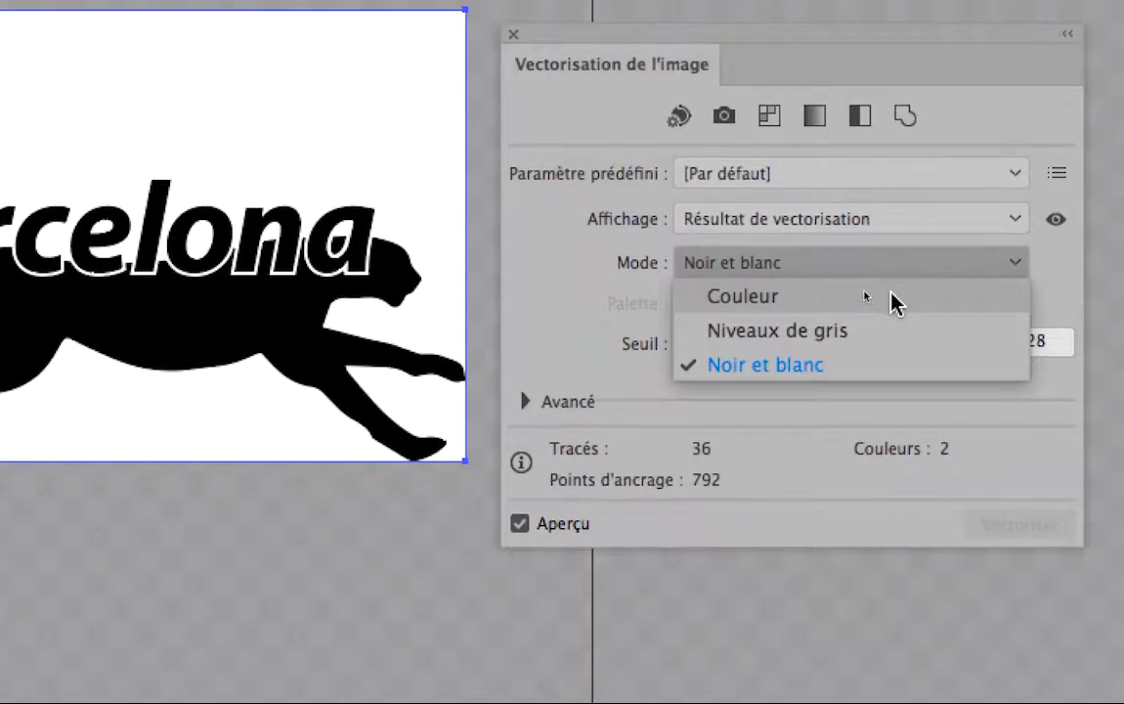
click(892, 295)
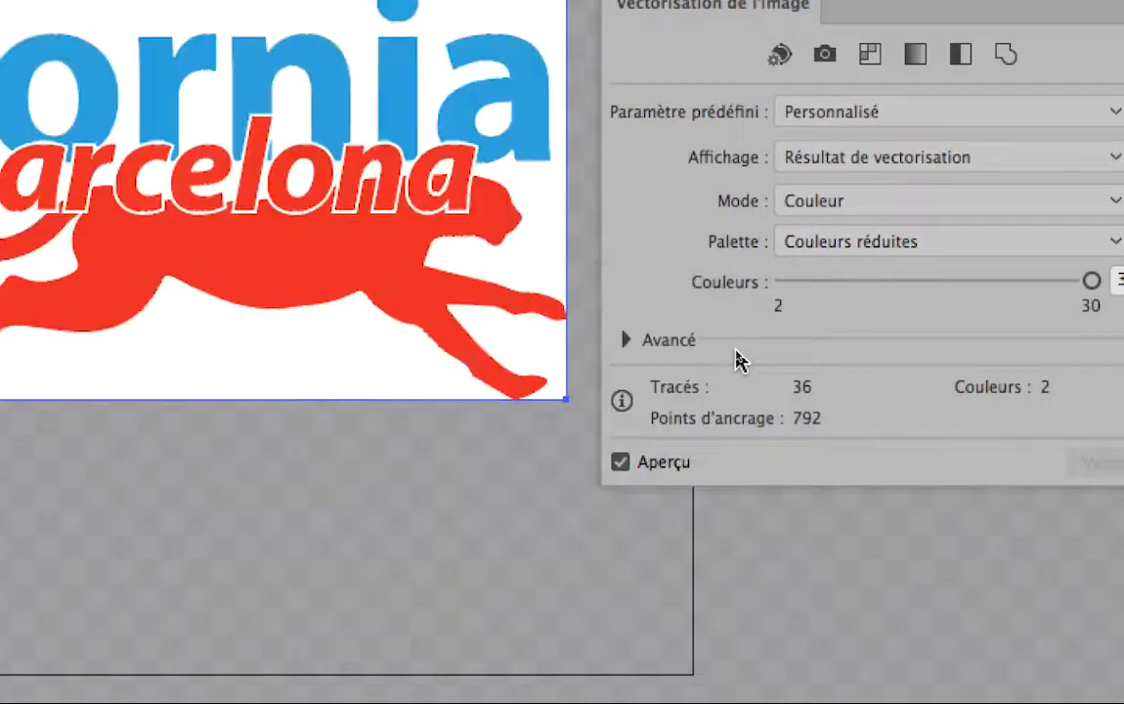
click(625, 340)
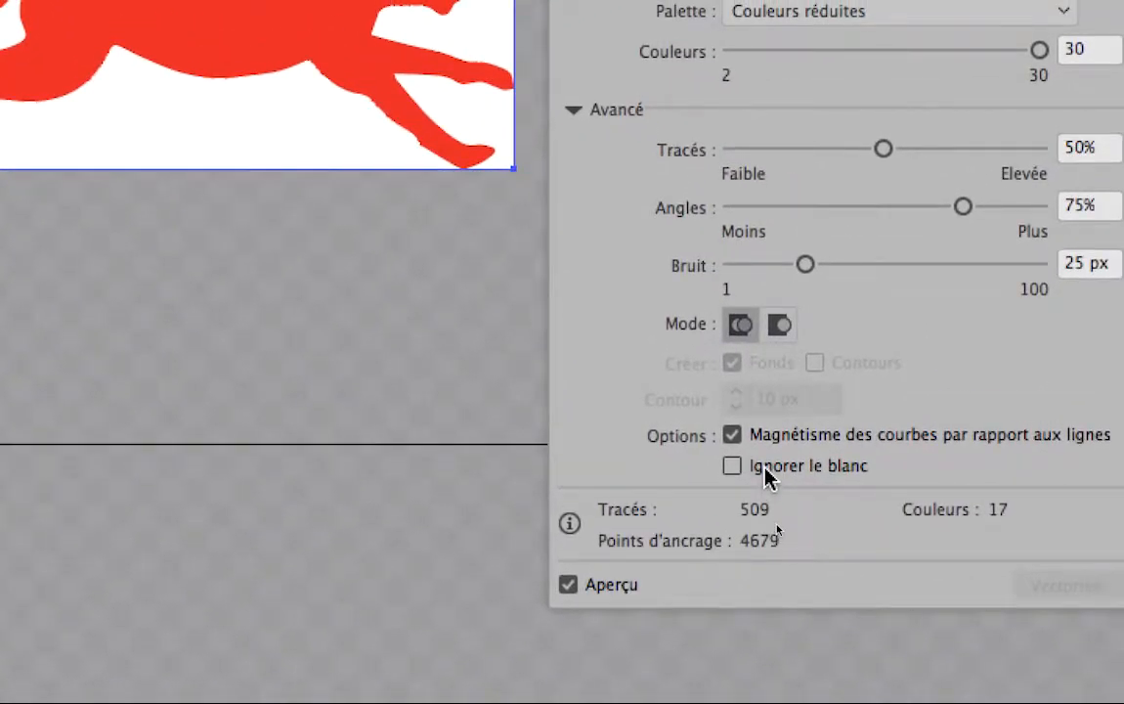
click(765, 470)
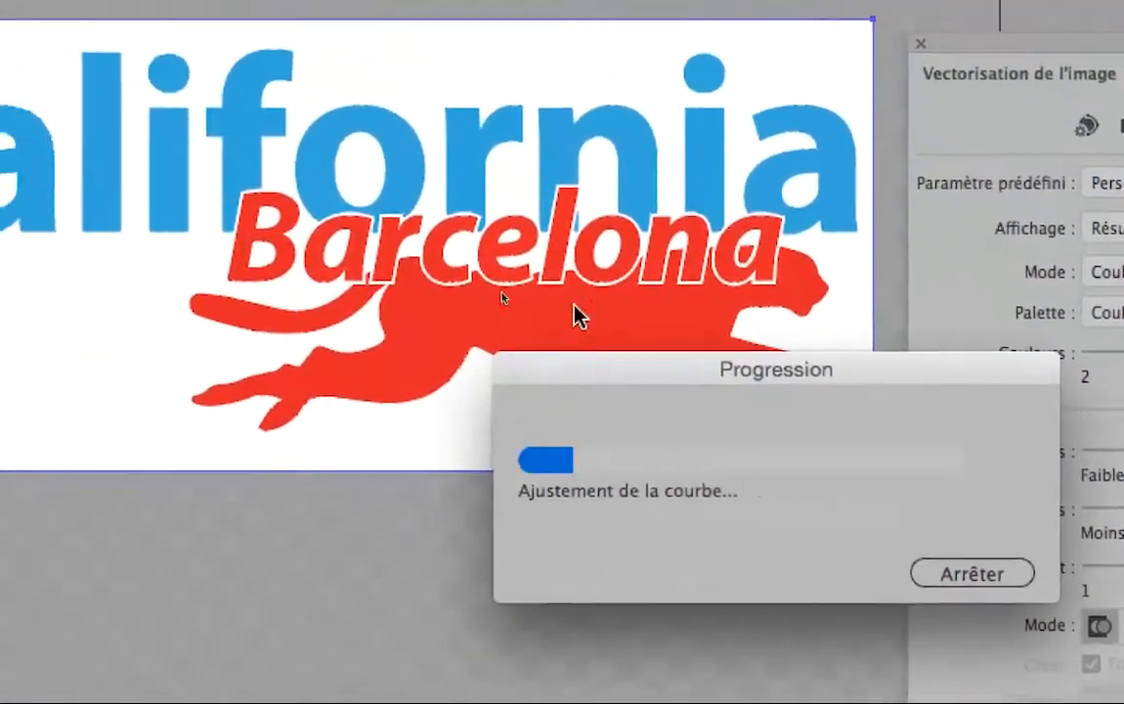
Inspect the white remnants around the Barcelona lettering and limit the trace's reduced palette to 3 colours
scroll(544, 303, up, 4)
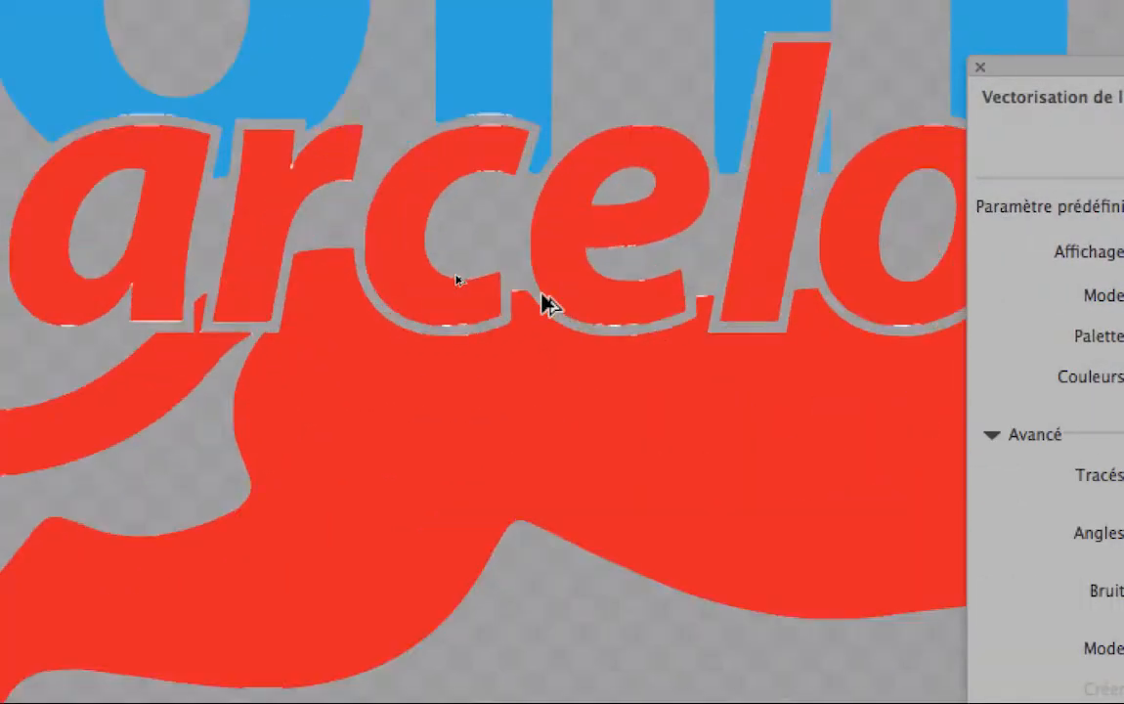
key(space)
drag(662, 297, 335, 353)
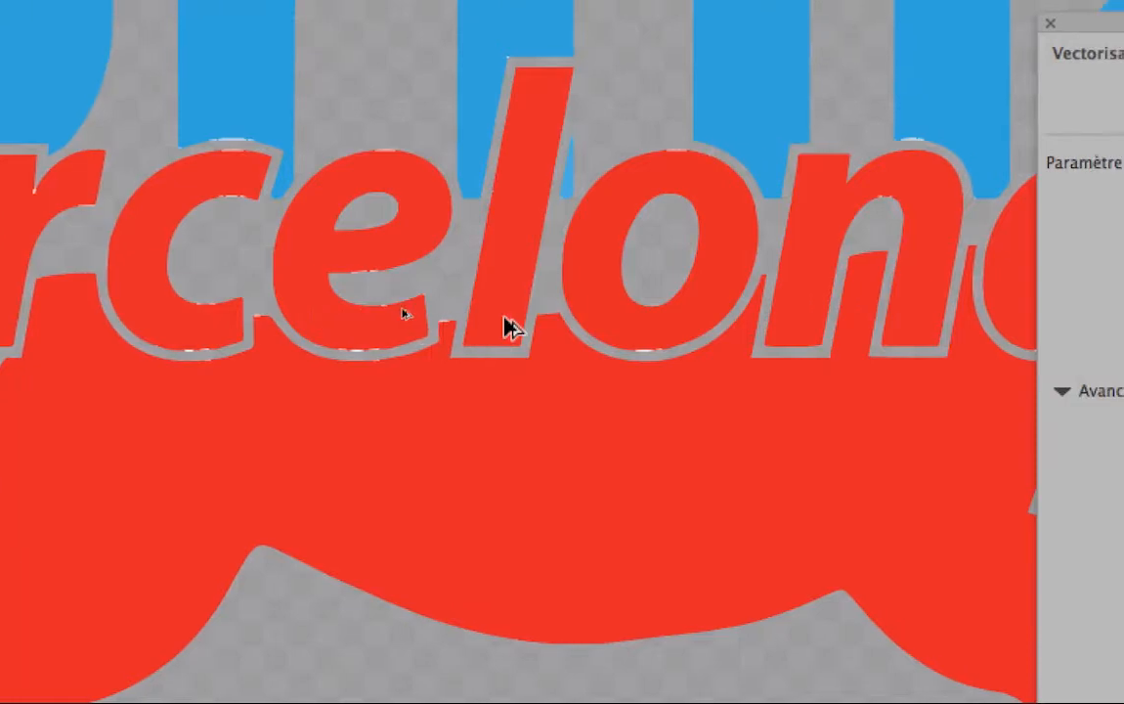
scroll(504, 316, up, 2)
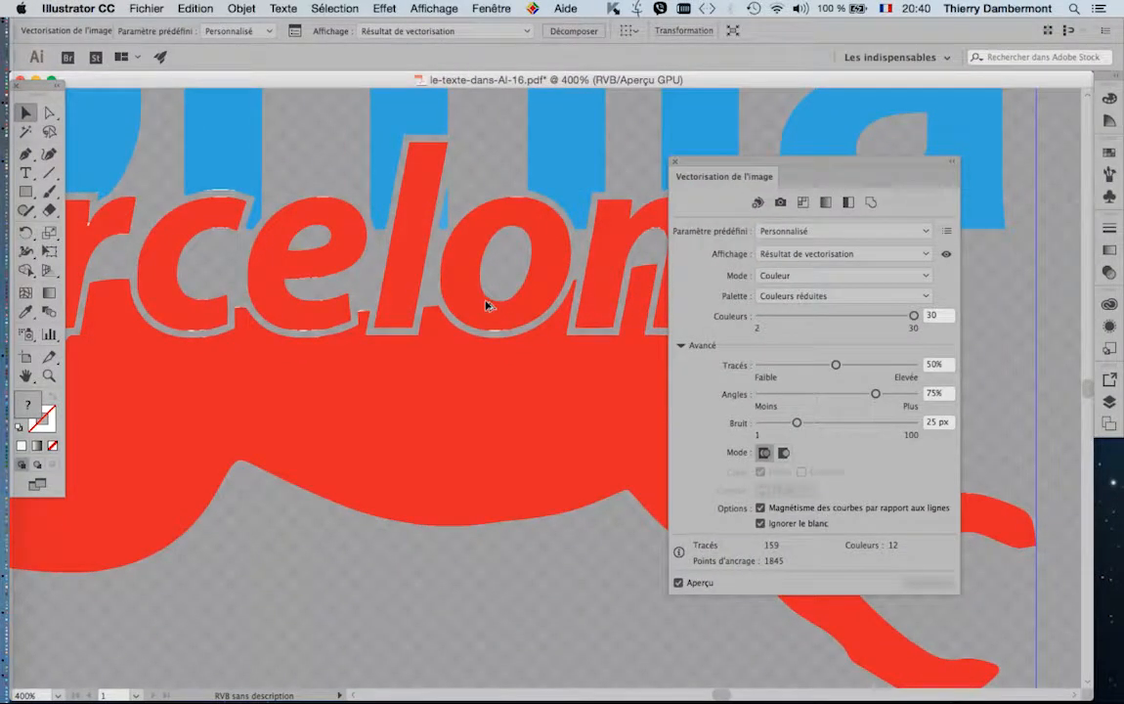
scroll(486, 305, down, 1)
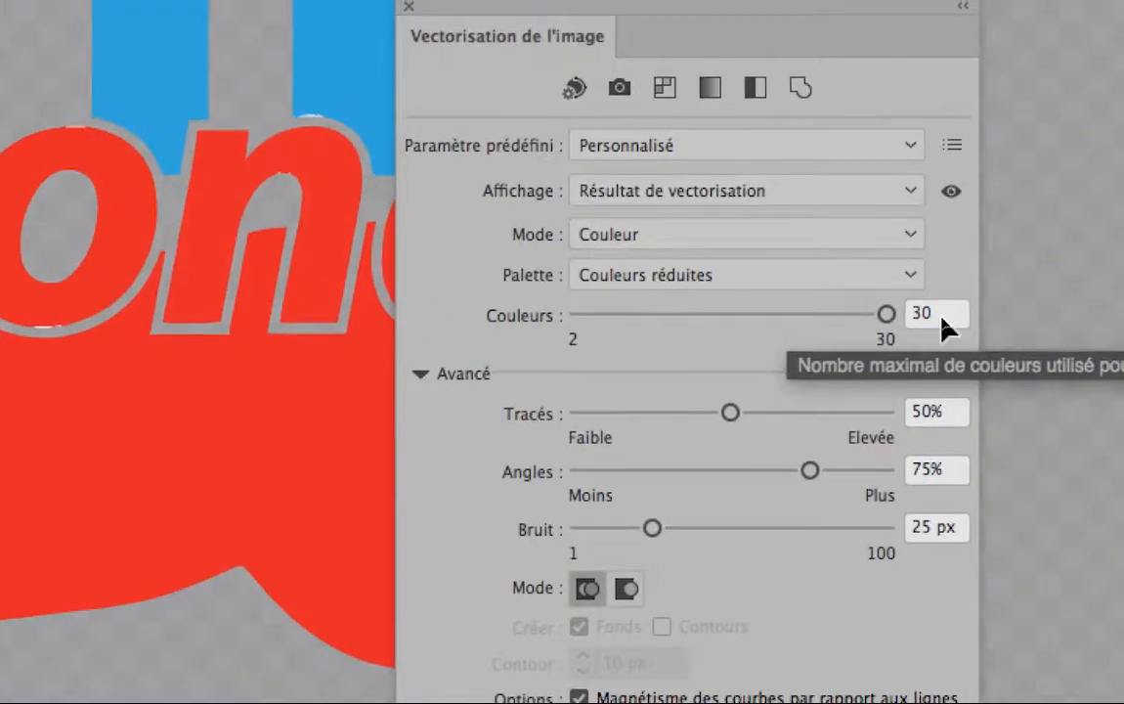
click(932, 316)
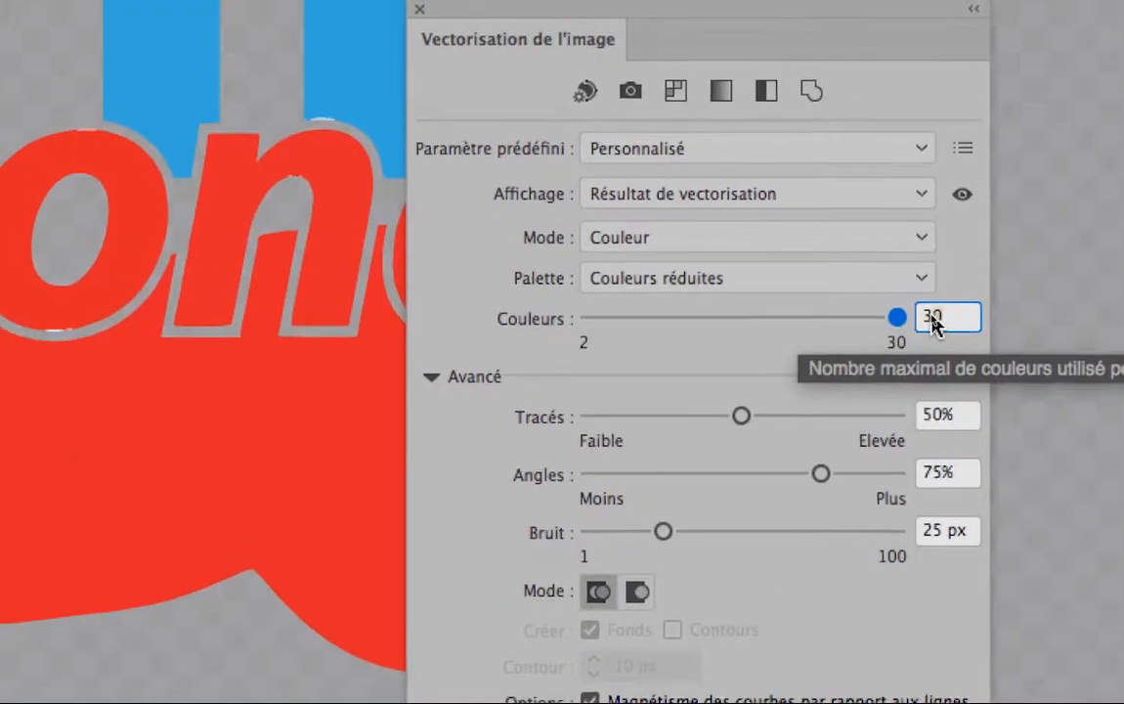
double_click(931, 316)
text(3)
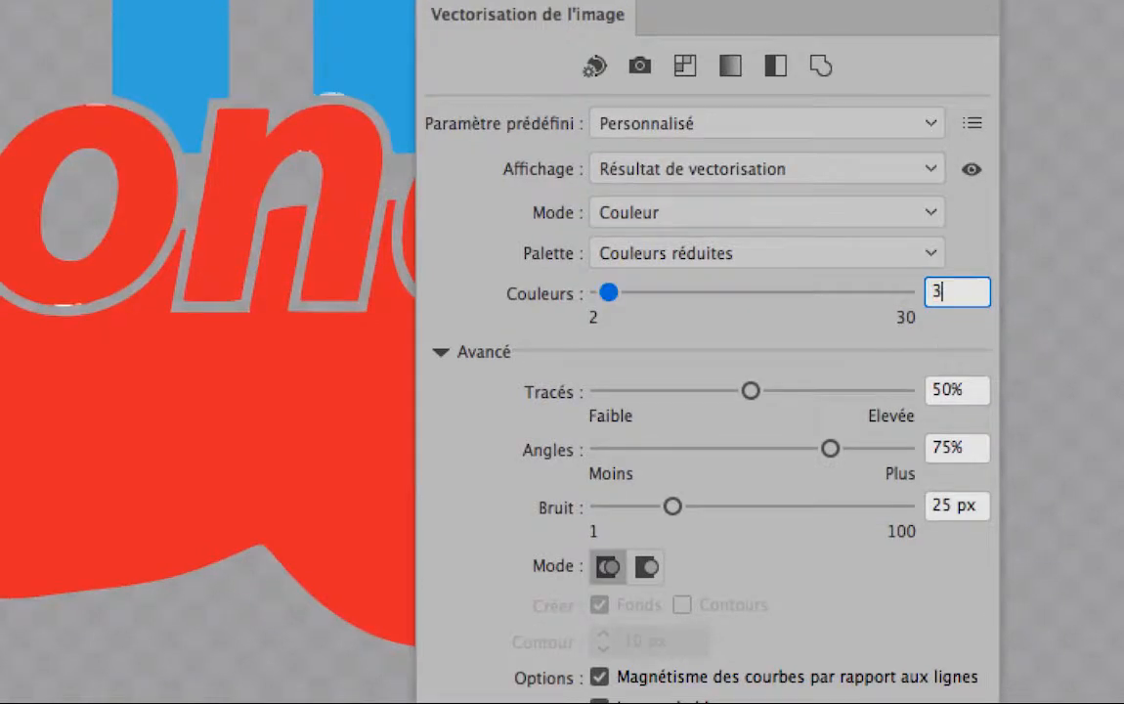
key(Tab)
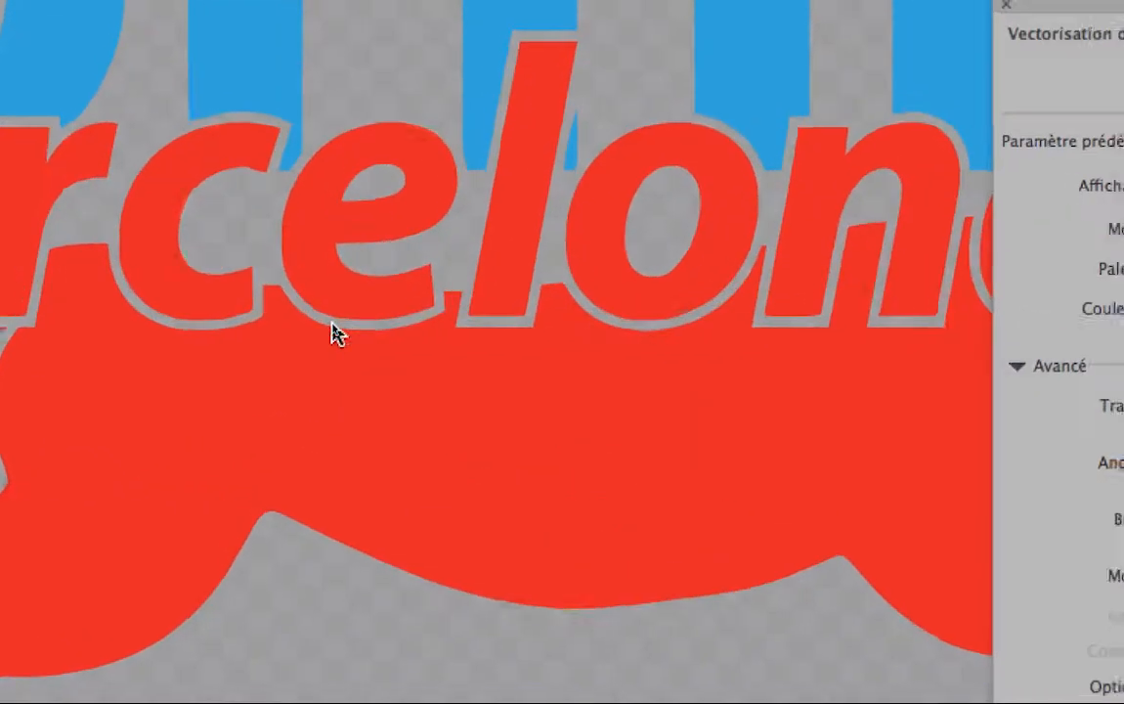
Check the lettering's outline edges up close and try the trace with a maximum of 2 colours
scroll(332, 323, up, 2)
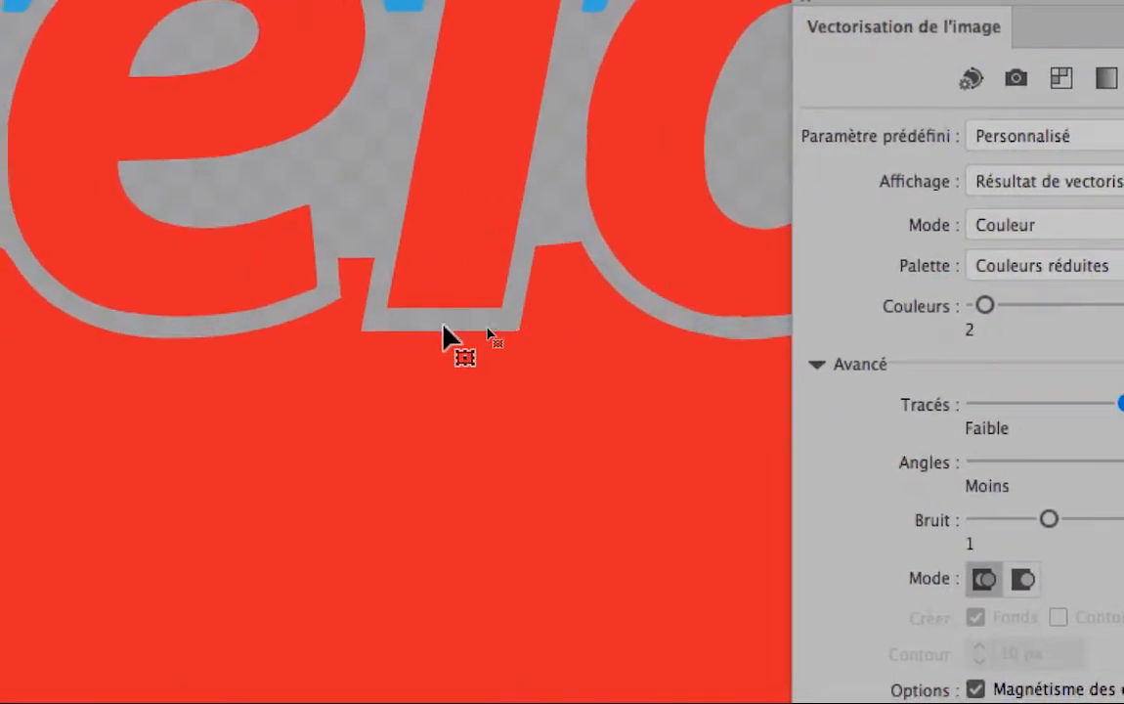
scroll(212, 335, down, 1)
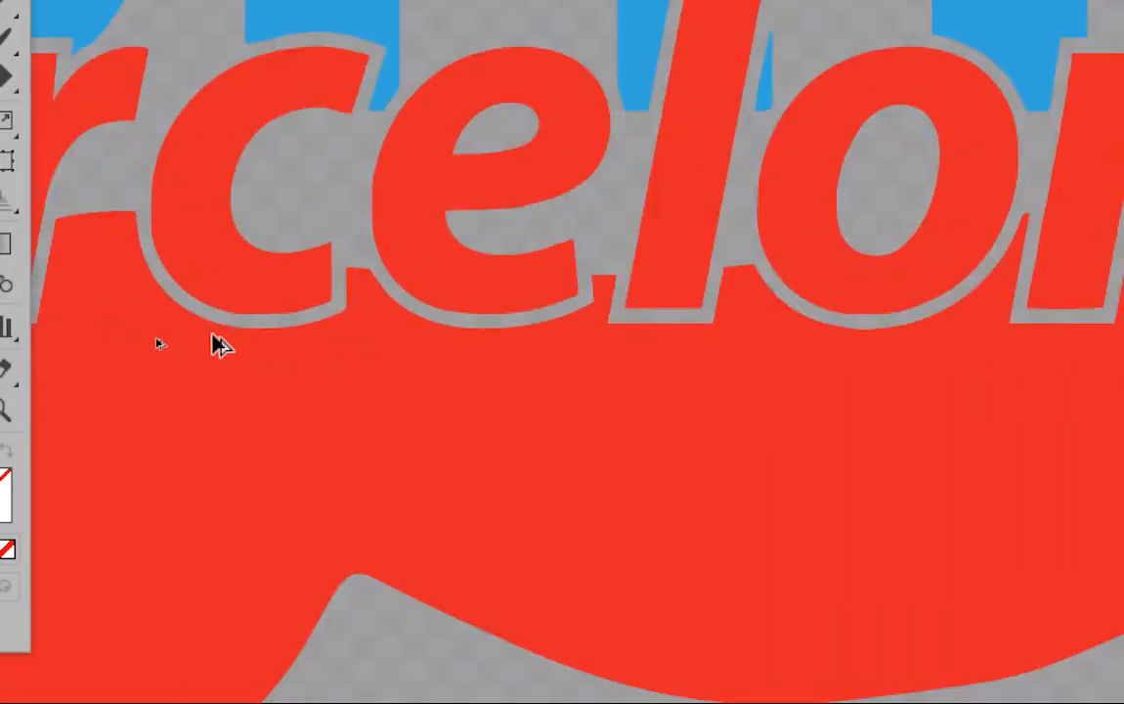
scroll(212, 335, down, 1)
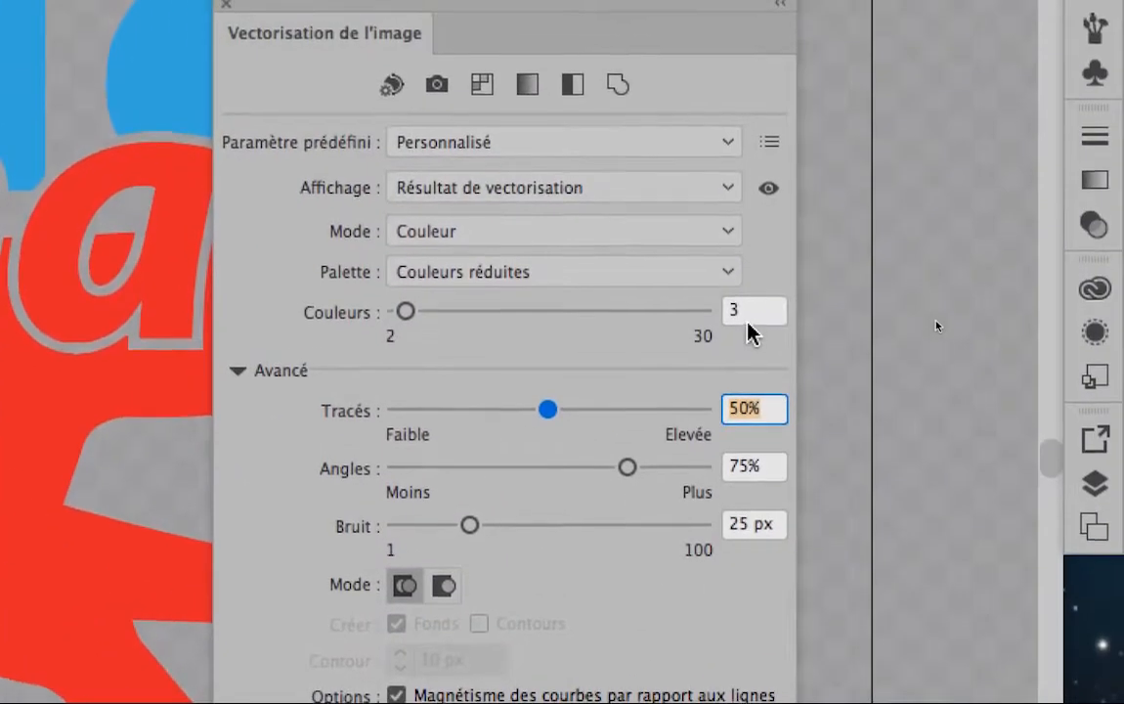
drag(768, 321, 735, 316)
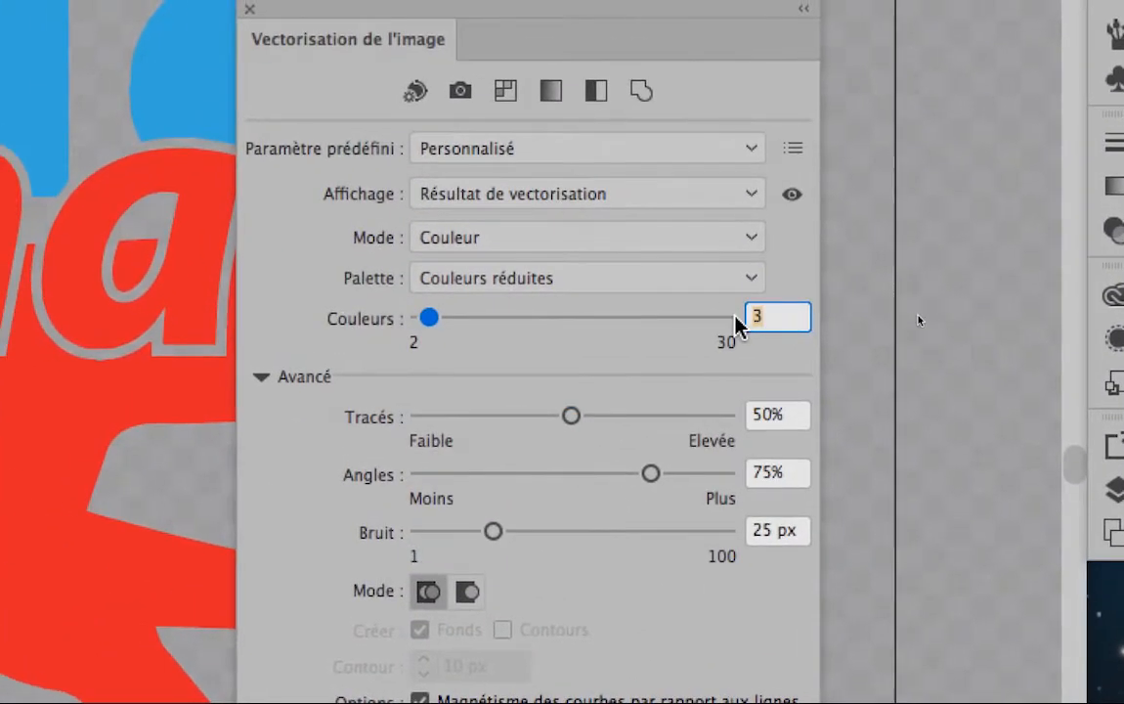
text(2)
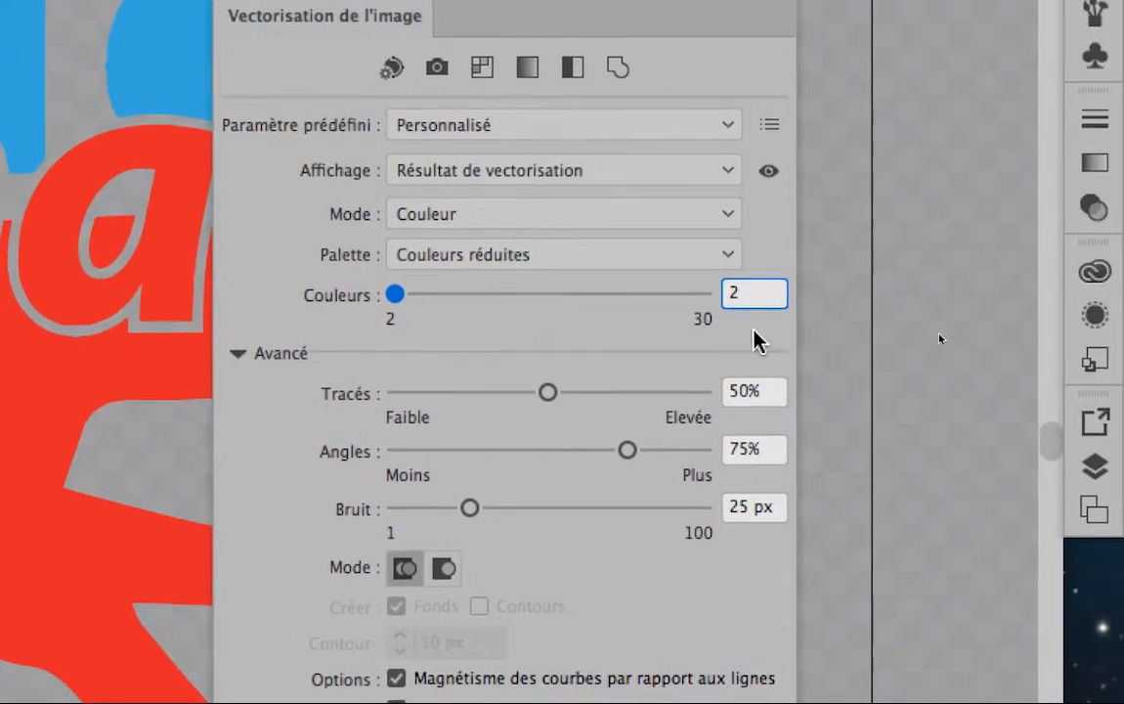
key(Tab)
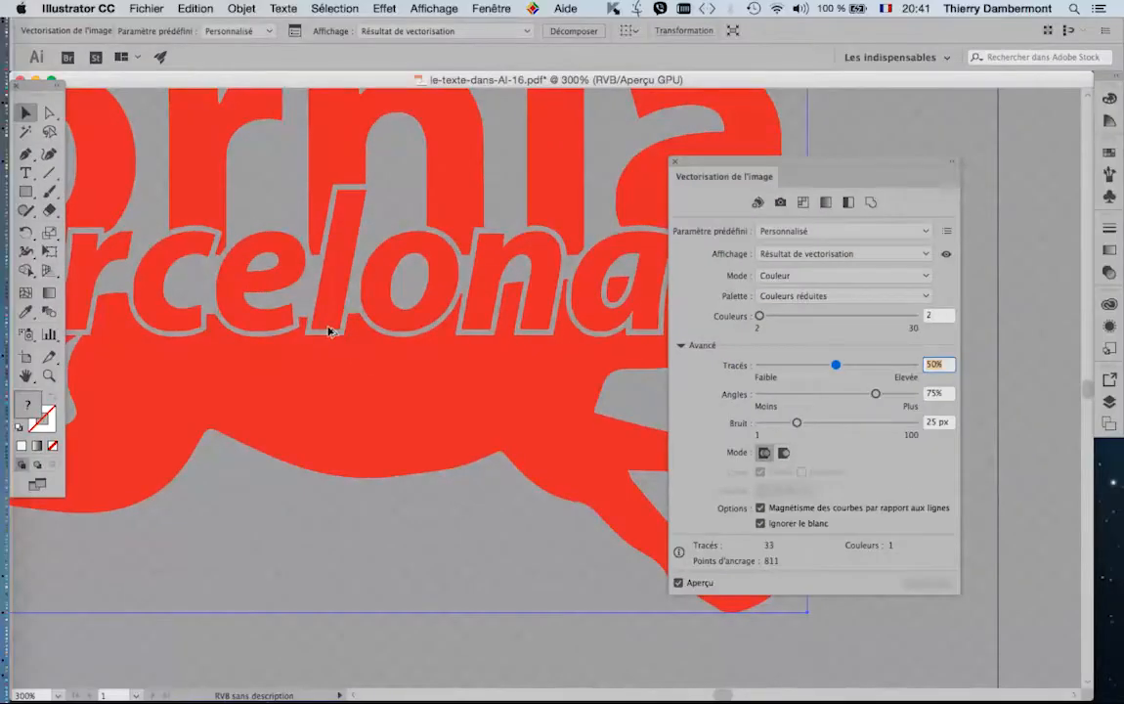
Return the maximum number of trace colours to 3 and recompute the logo's trace
scroll(329, 329, down, 2)
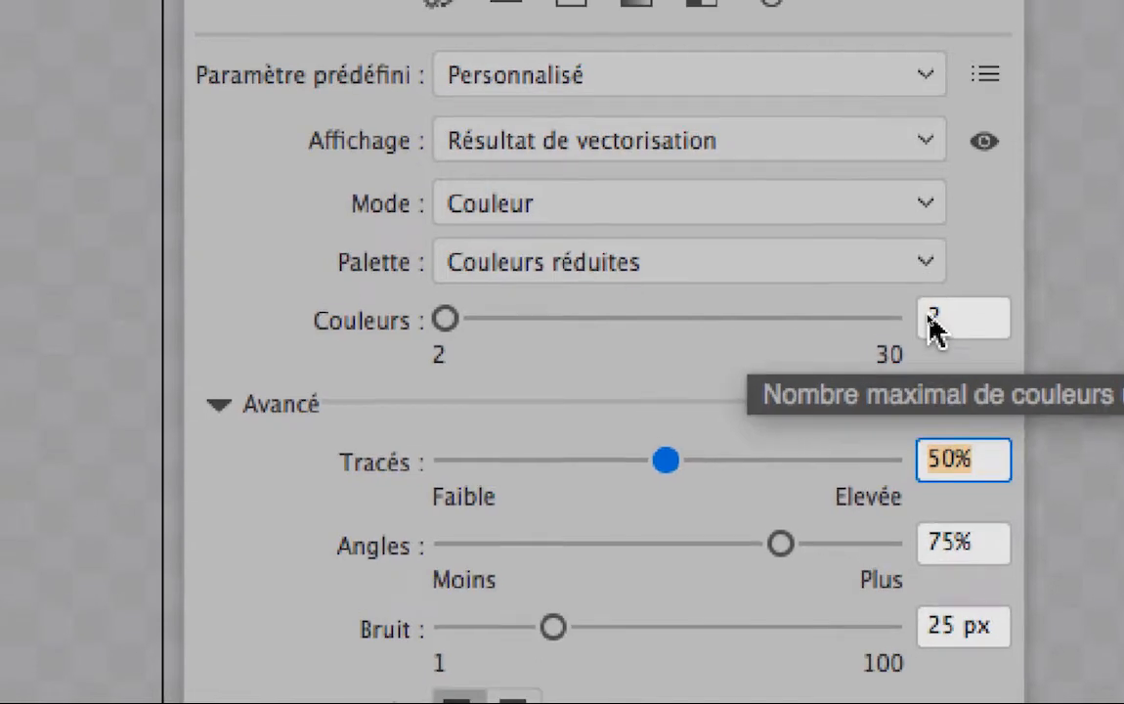
click(934, 317)
double_click(933, 317)
text(3)
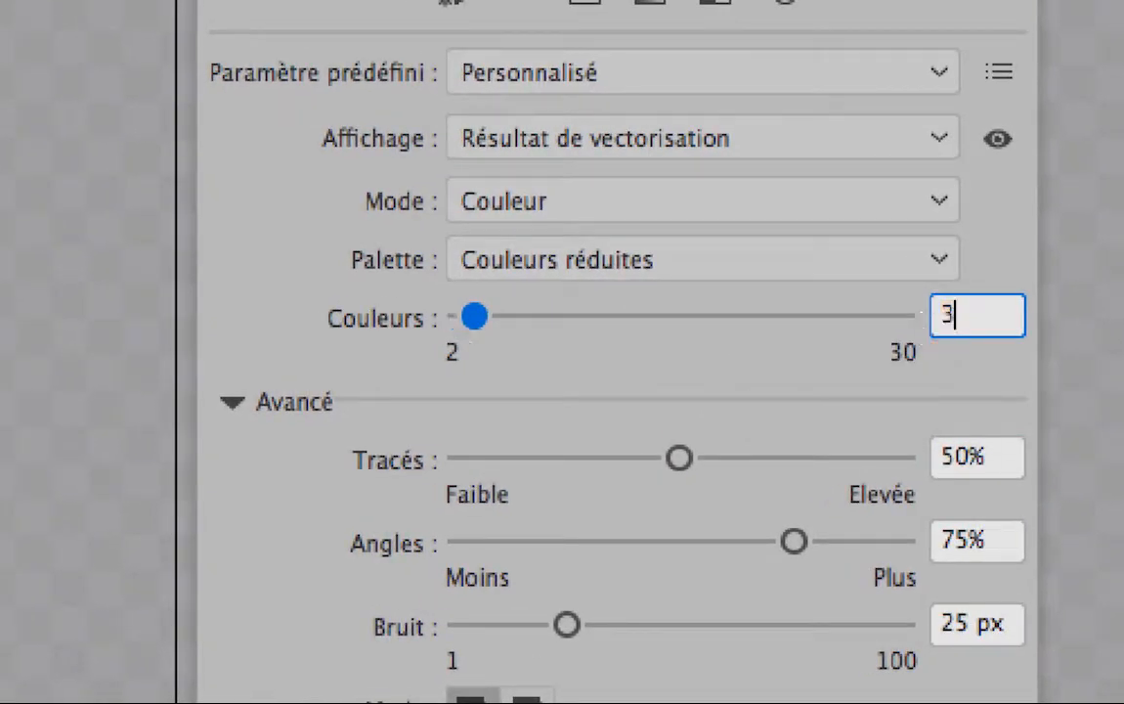
key(Tab)
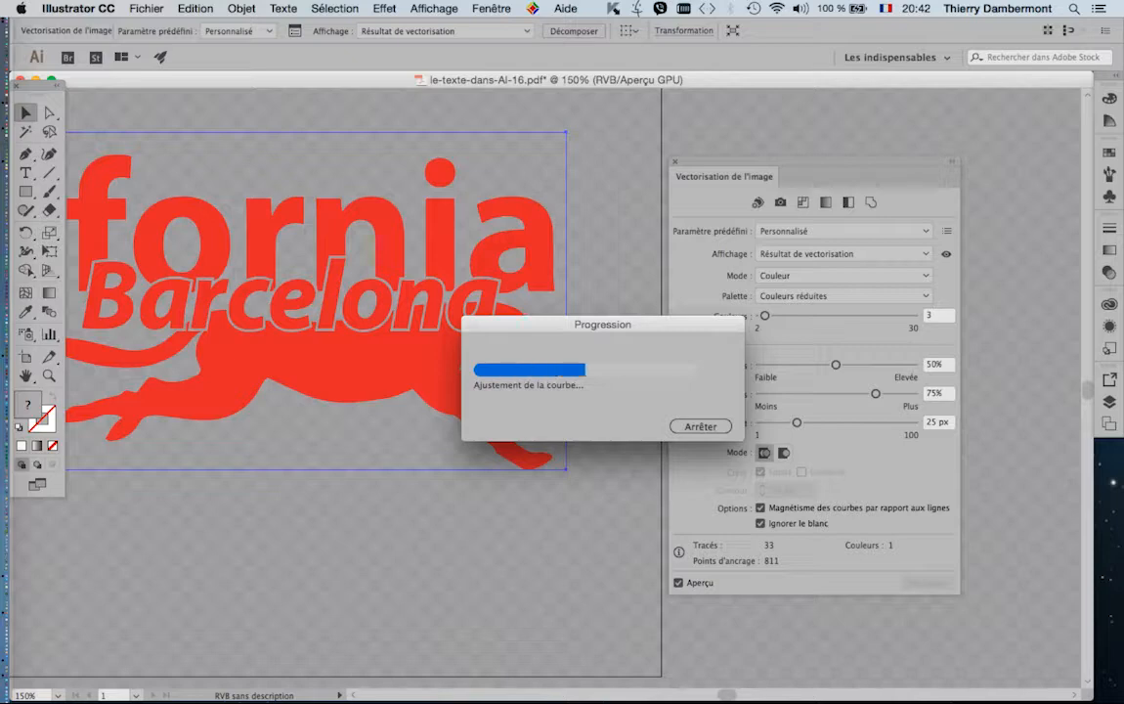
Show the whole artboard and move the image tracing settings and the tool palette clear of the logo
key(super+minus)
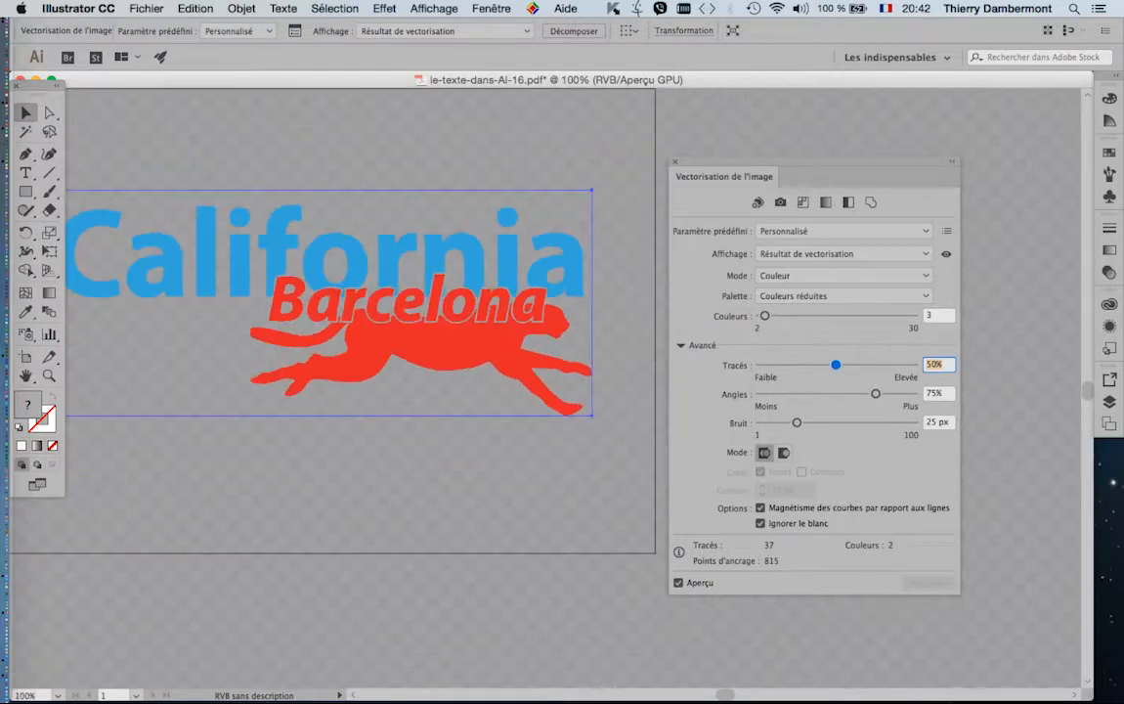
drag(821, 163, 1026, 168)
drag(391, 411, 542, 444)
drag(39, 86, 99, 147)
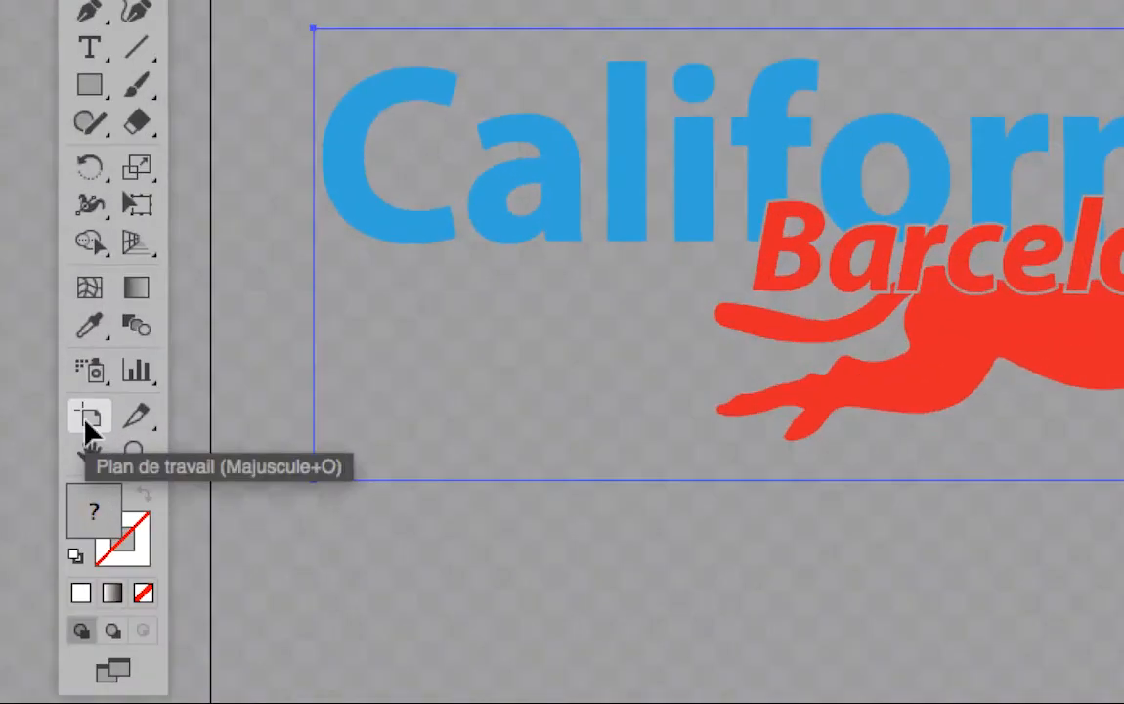
Shrink the artboard closely around the traced logo, to about 252.6 mm wide and 108.7 mm high
click(87, 417)
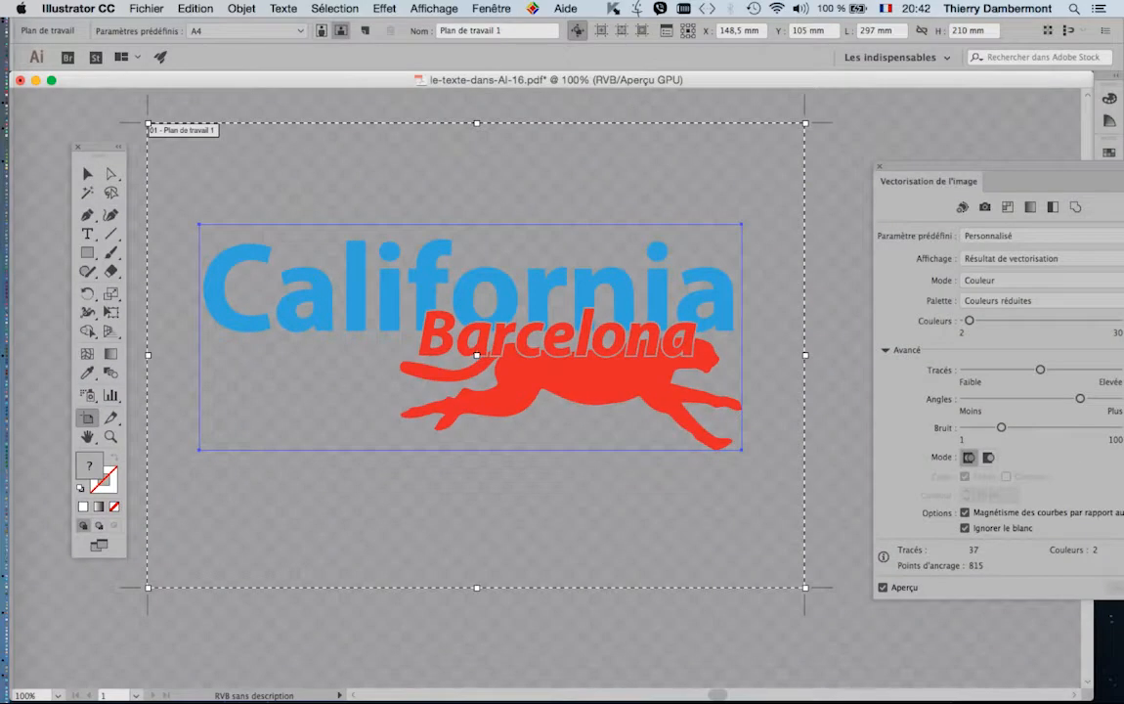
drag(147, 588, 191, 458)
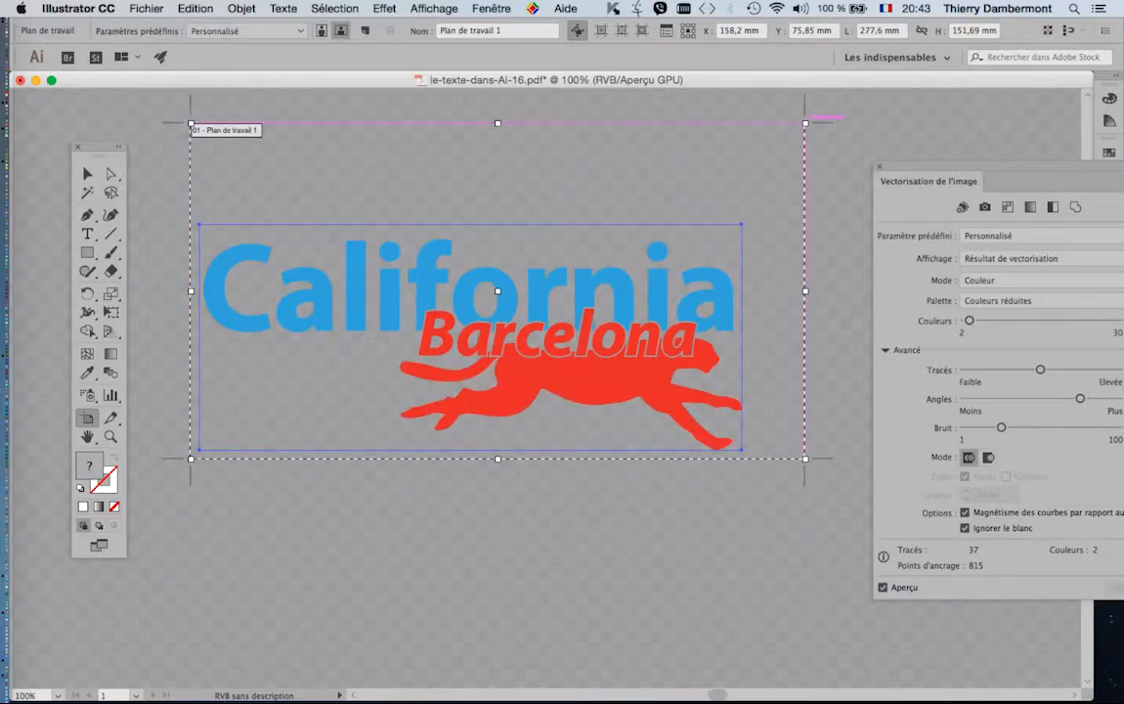
drag(806, 123, 754, 185)
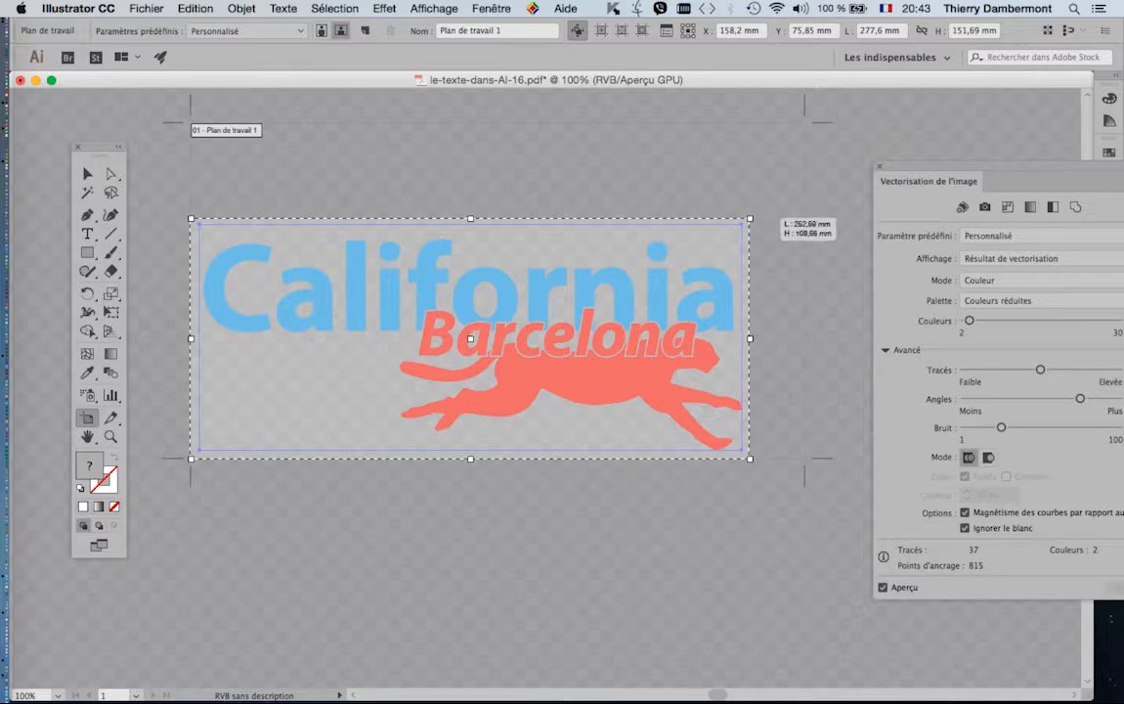
Hide the transparency grid, leave artboard editing and deselect the traced logo
click(434, 8)
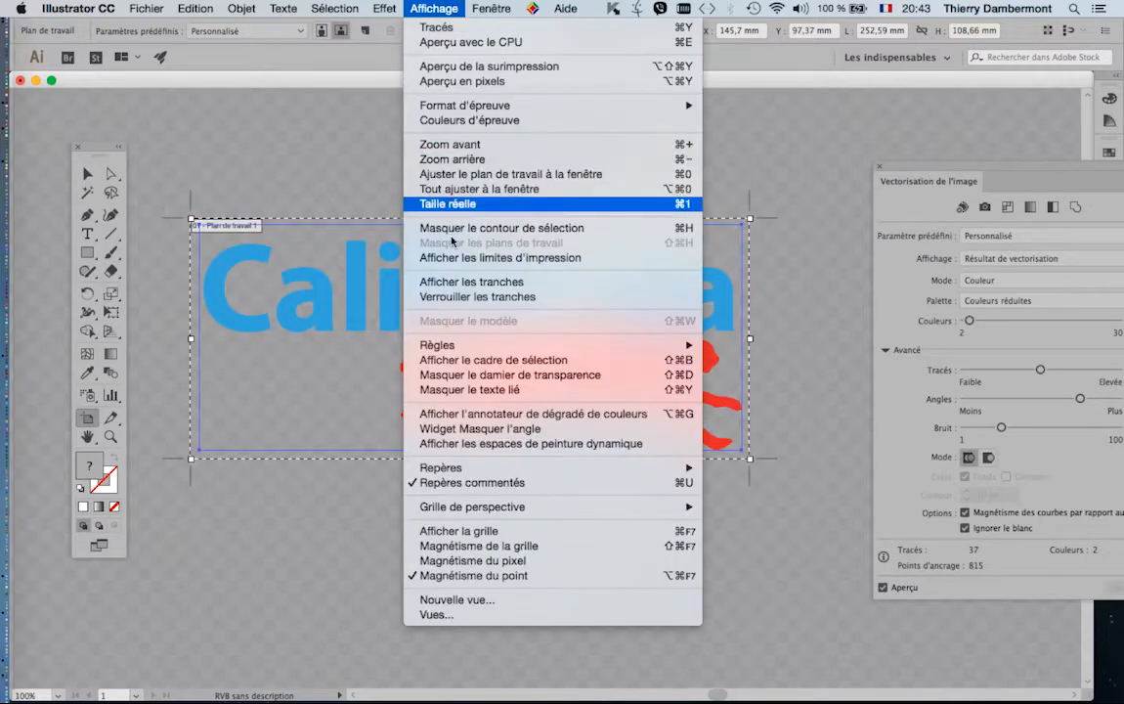
click(476, 378)
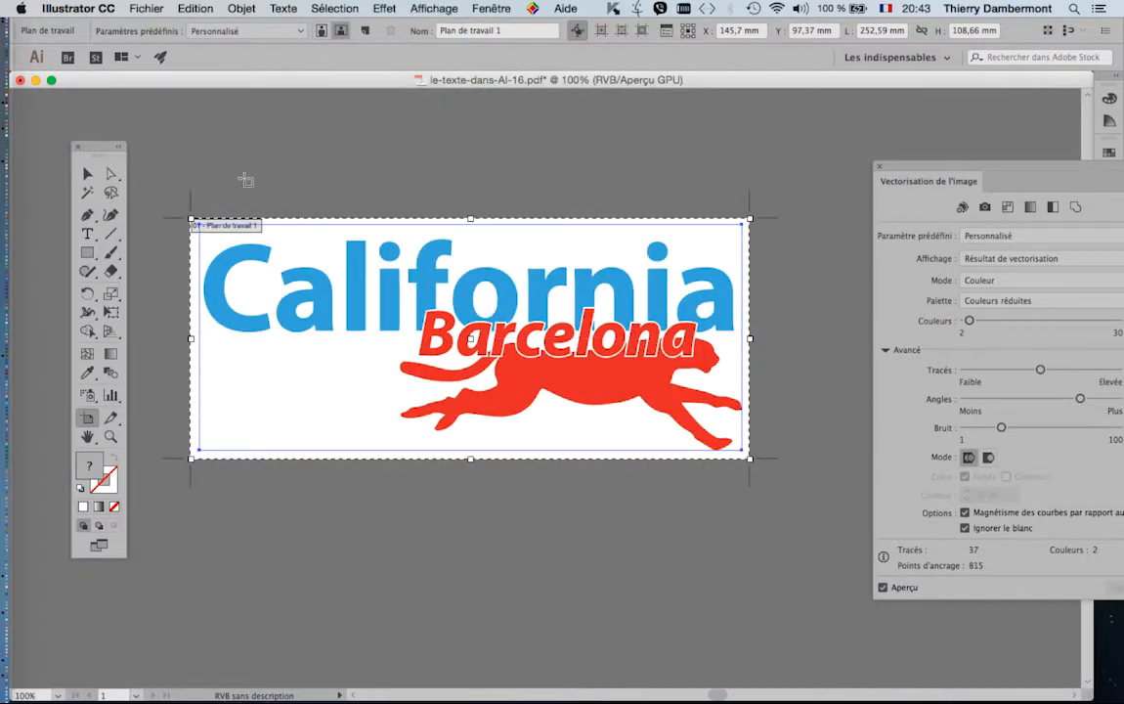
click(88, 174)
click(113, 117)
Save the document as a new Adobe PDF named le-texte-dans-AI-17.pdf, accepting the existing PDF options
click(142, 8)
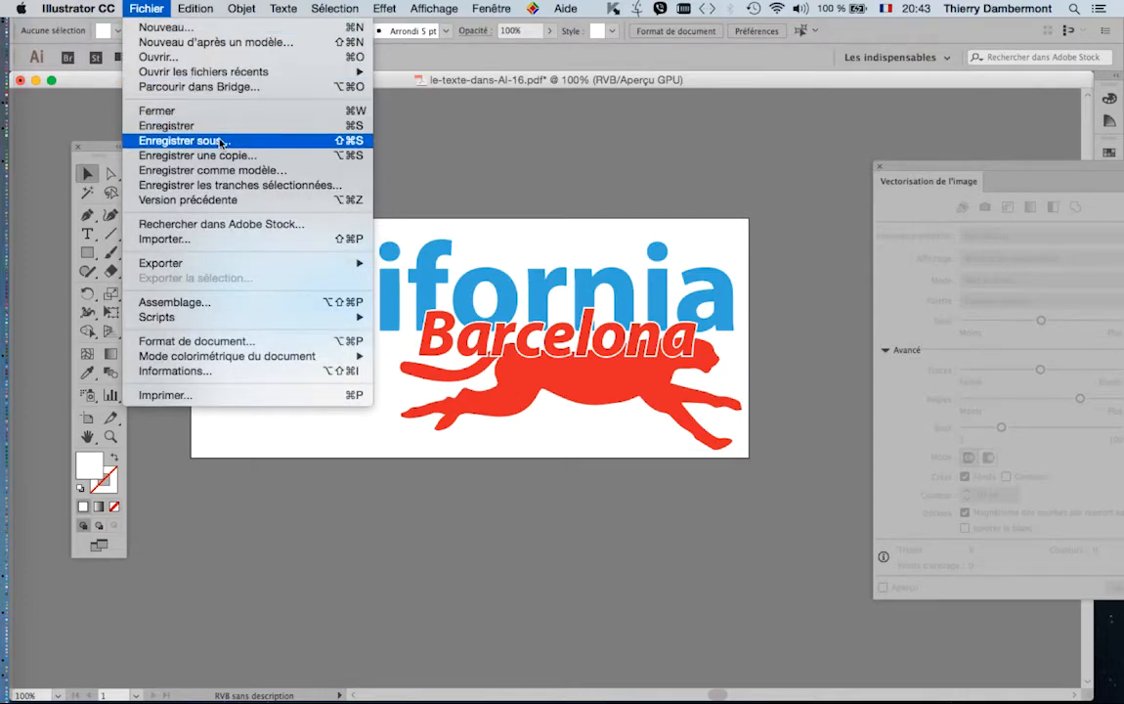
click(215, 138)
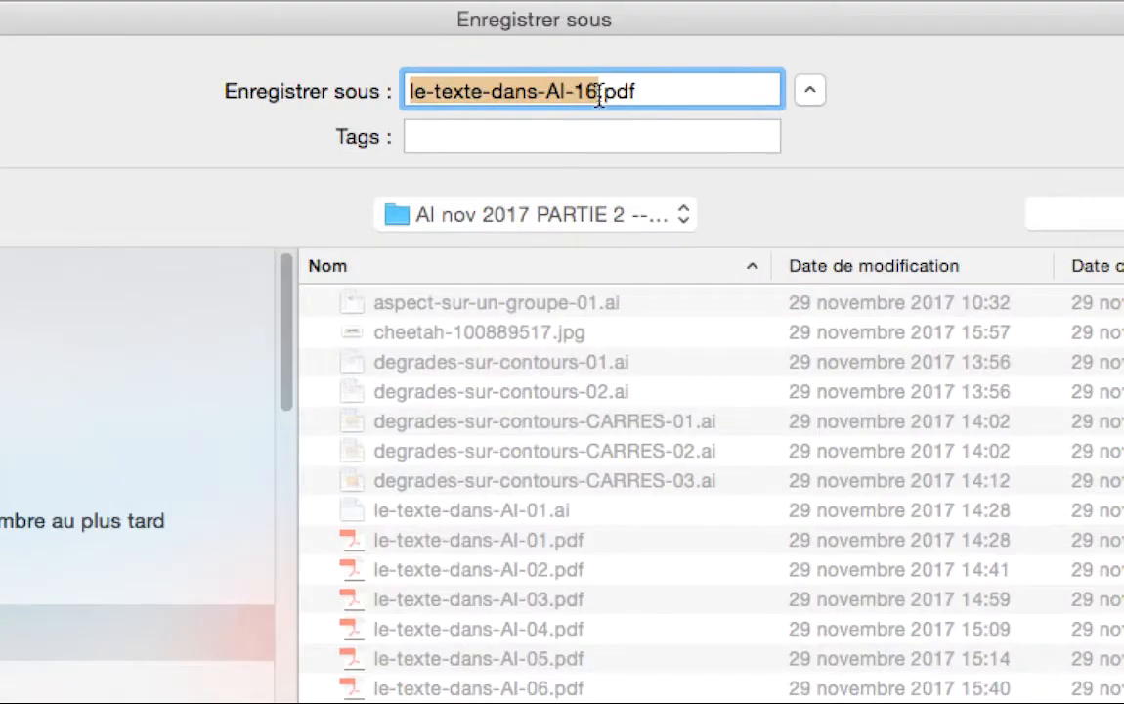
click(596, 94)
key(BackSpace)
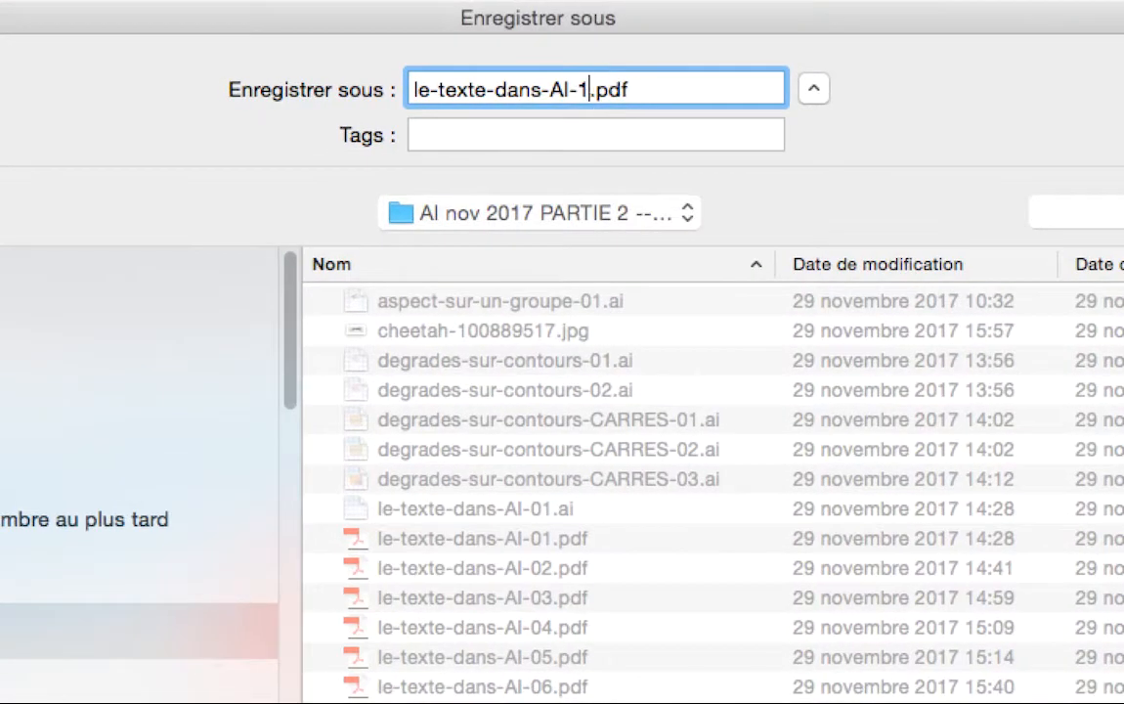
text(7)
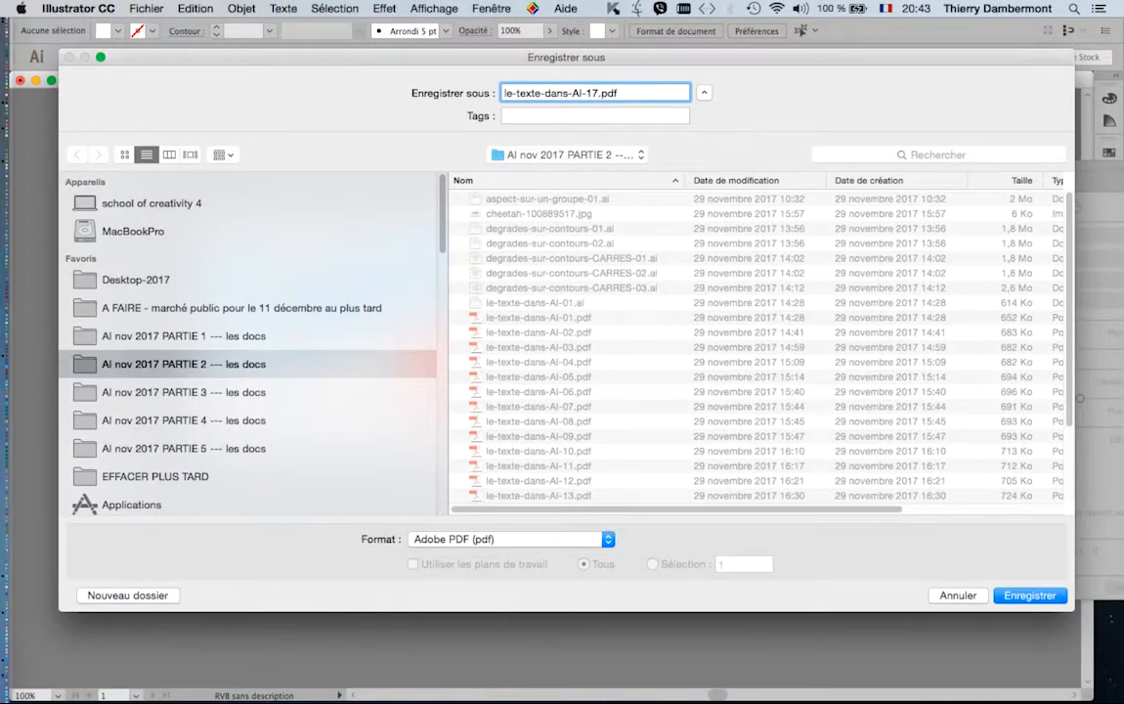
key(Return)
key(Return)
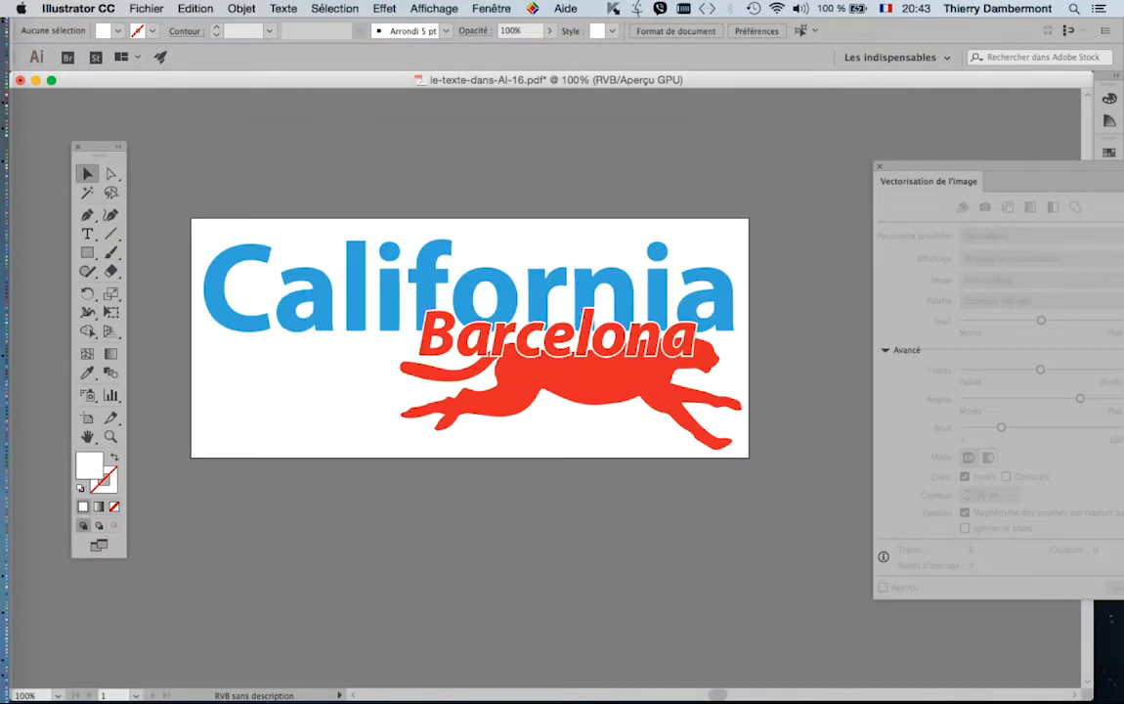